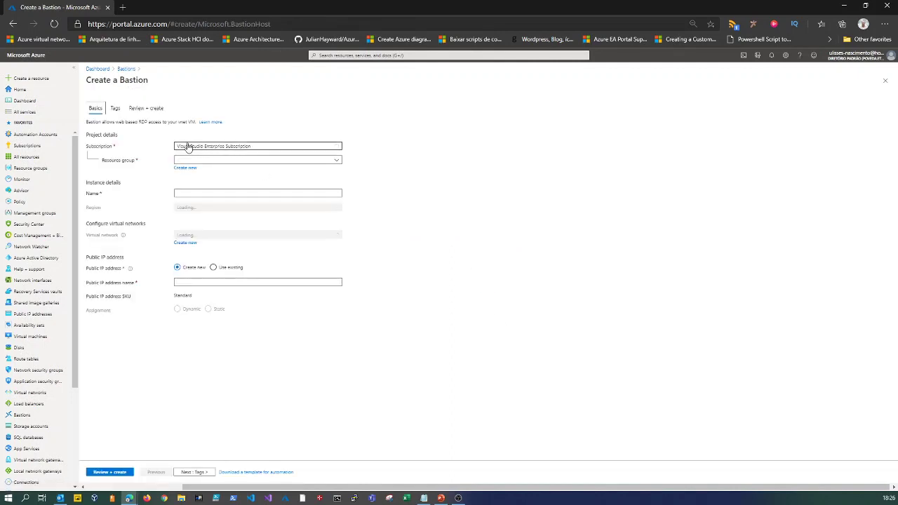
Set the Bastion's resource group to RG_NETWORK and its name to VMBASTIONHOST.
{"action": "left_click", "coordinate": [188, 161]}
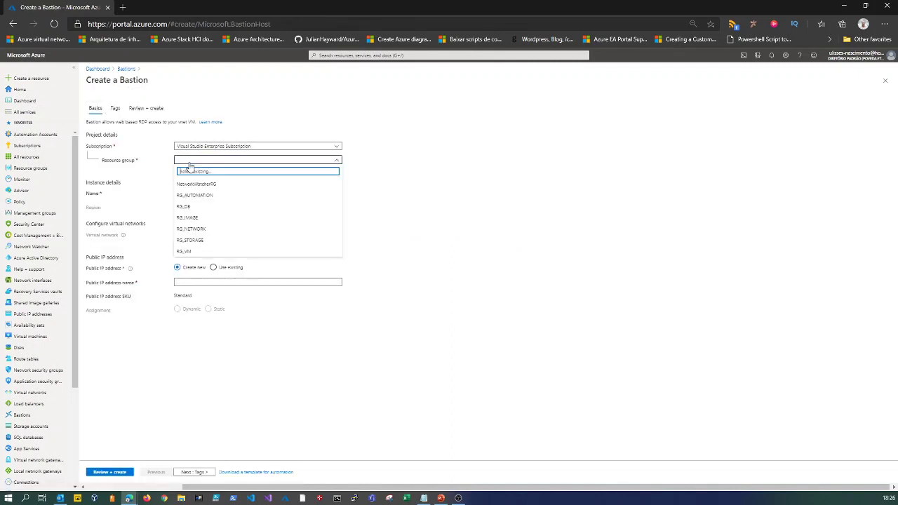
{"action": "left_click", "coordinate": [196, 230]}
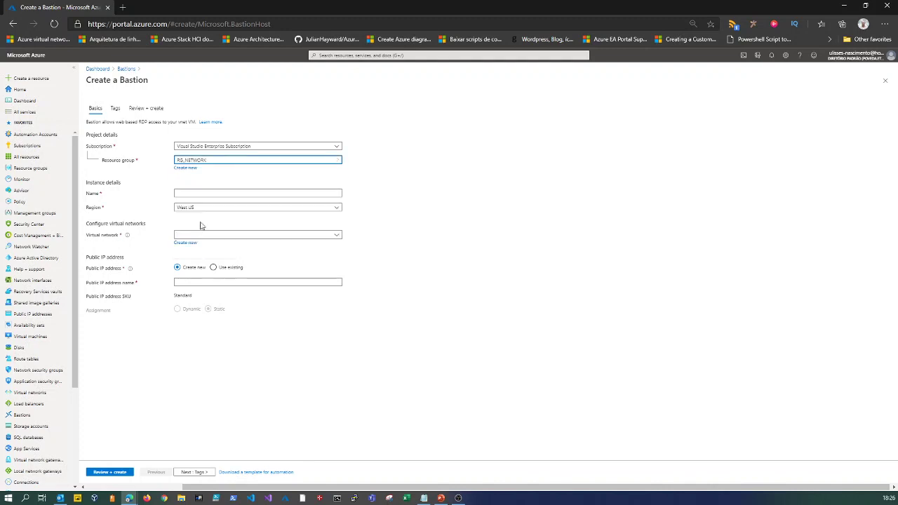
{"action": "left_click", "coordinate": [195, 194]}
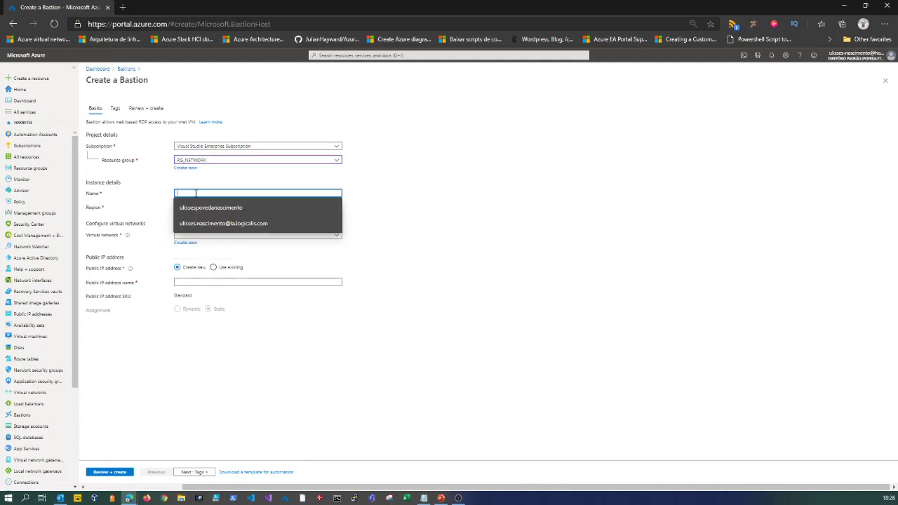
{"action": "type", "text": "VMBASTI"}
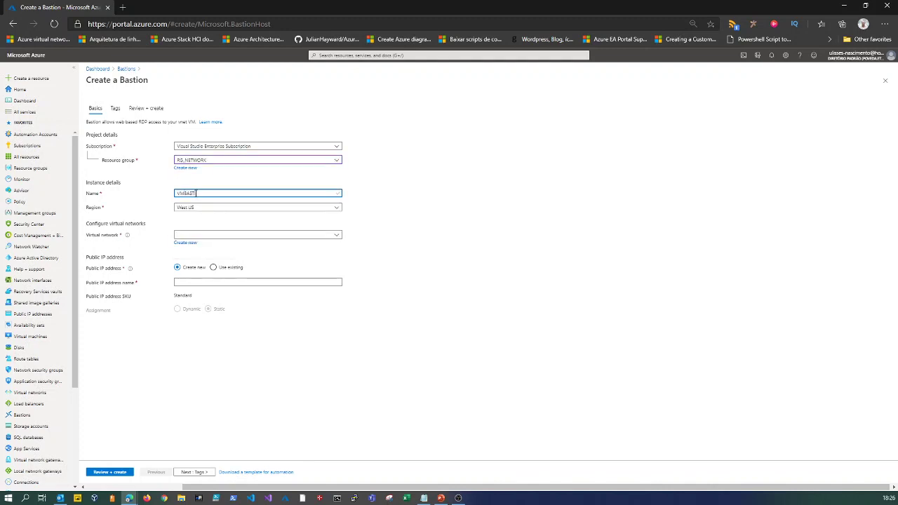
{"action": "type", "text": "ONHOST"}
{"action": "key", "text": "Tab"}
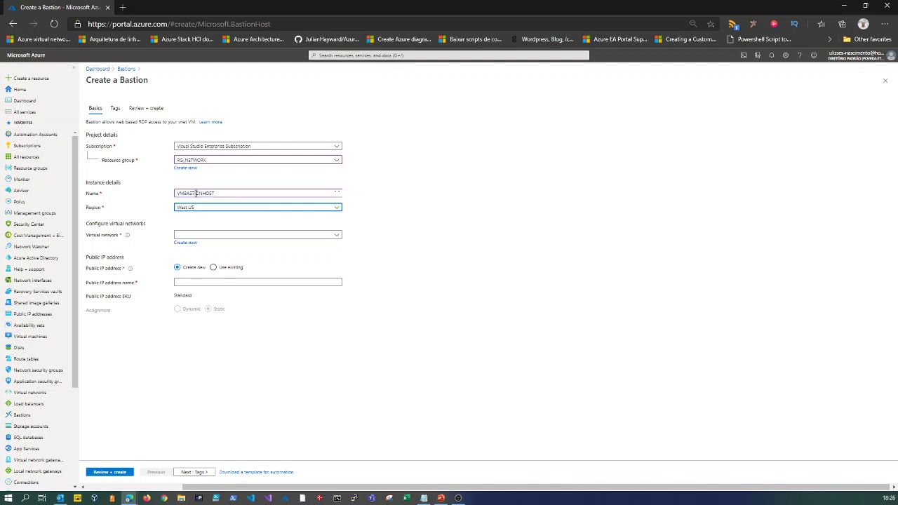
Choose East US as the region and vnet_hub as the virtual network.
{"action": "left_click", "coordinate": [225, 207]}
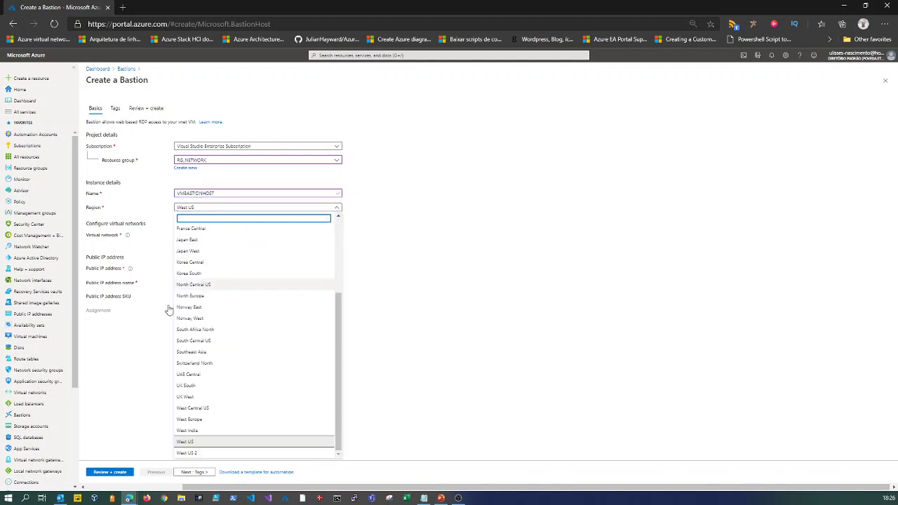
{"action": "scroll", "coordinate": [222, 293], "scroll_direction": "up", "scroll_amount": 3}
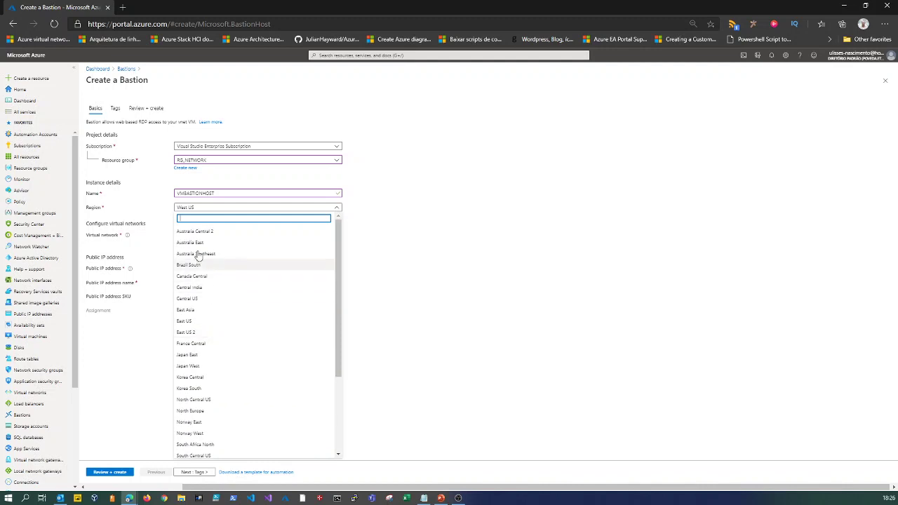
{"action": "left_click", "coordinate": [198, 323]}
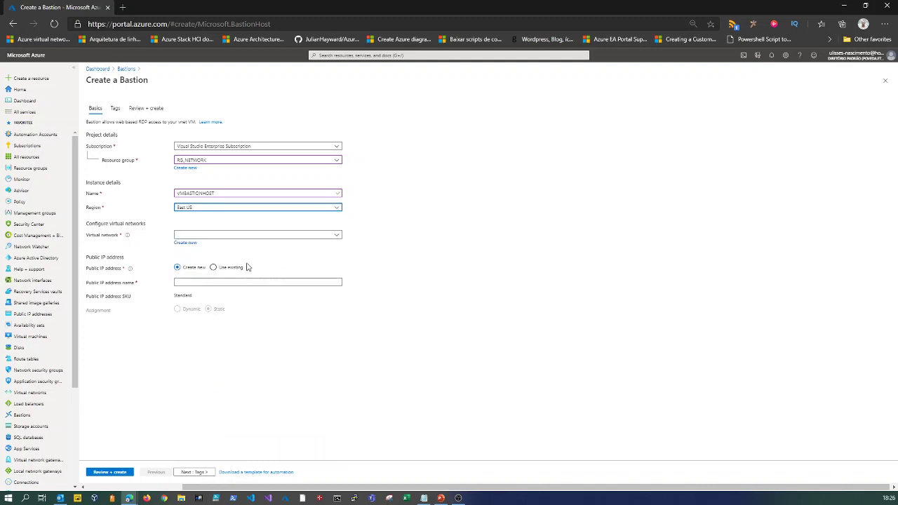
{"action": "left_click", "coordinate": [200, 239]}
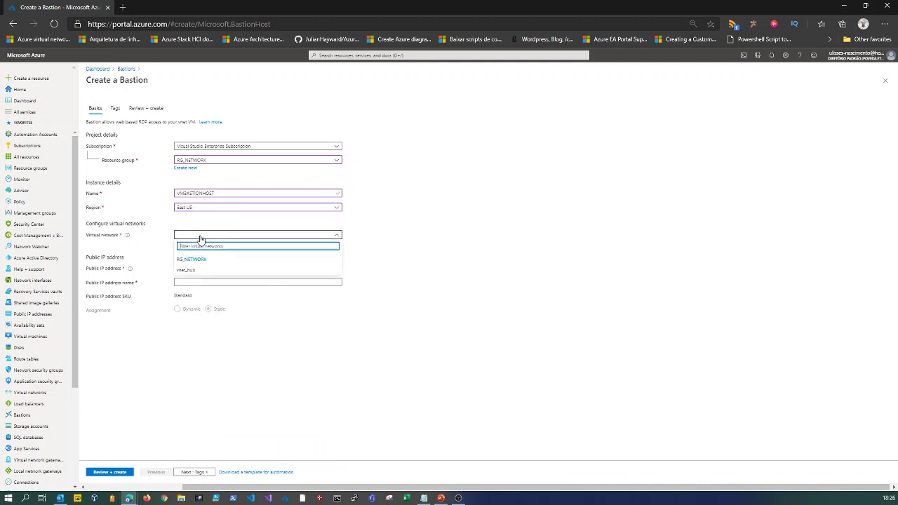
{"action": "left_click", "coordinate": [186, 272]}
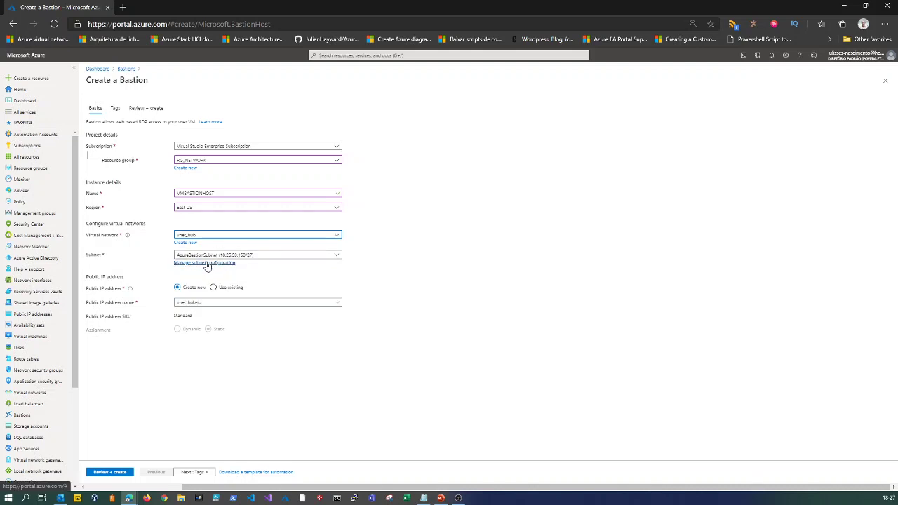
{"action": "left_click", "coordinate": [207, 263]}
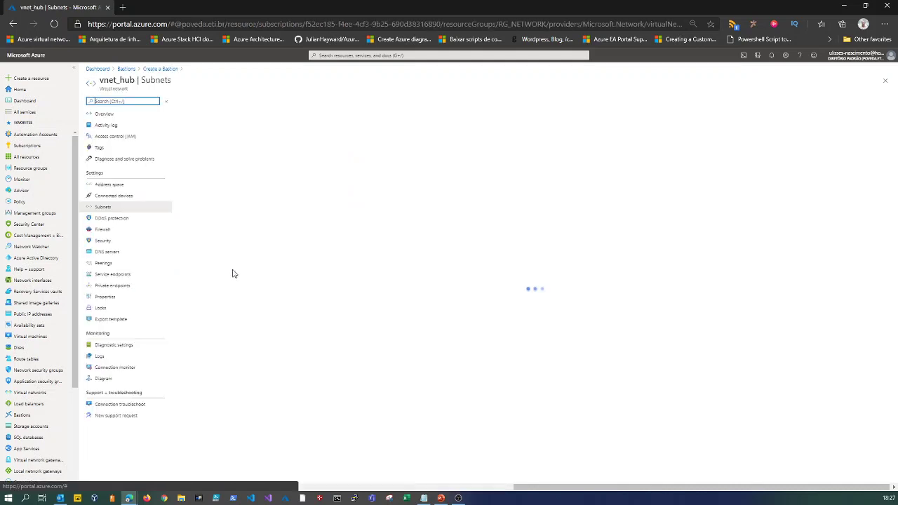
Delete AzureBastionSubnet from vnet_hub's subnet list, confirming the deletion.
{"action": "left_click_drag", "start_coordinate": [226, 166], "coordinate": [188, 169]}
{"action": "key", "text": "ctrl+c"}
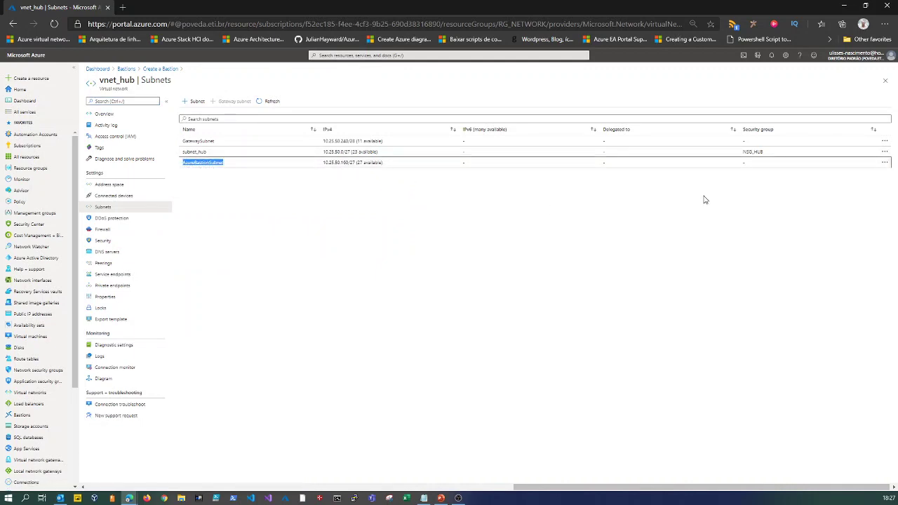
{"action": "left_click", "coordinate": [886, 163]}
{"action": "left_click", "coordinate": [837, 182]}
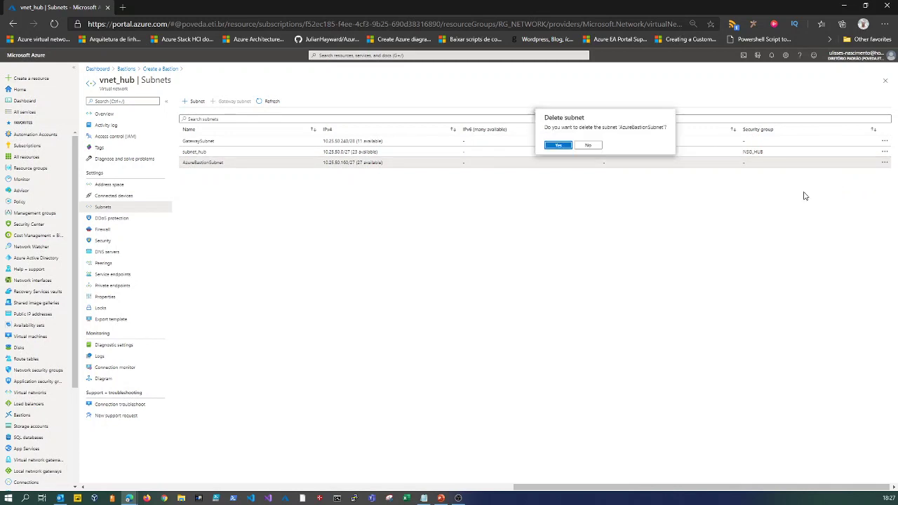
{"action": "left_click", "coordinate": [556, 149]}
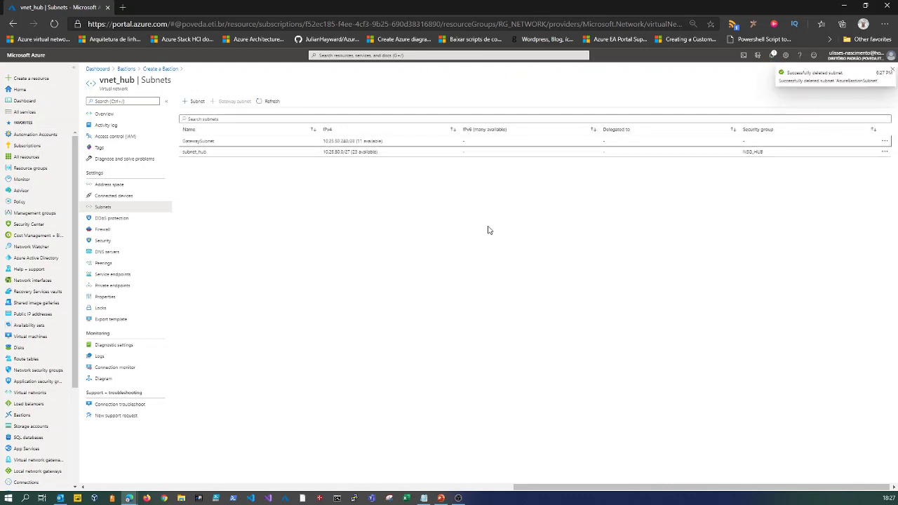
{"action": "left_click", "coordinate": [191, 102]}
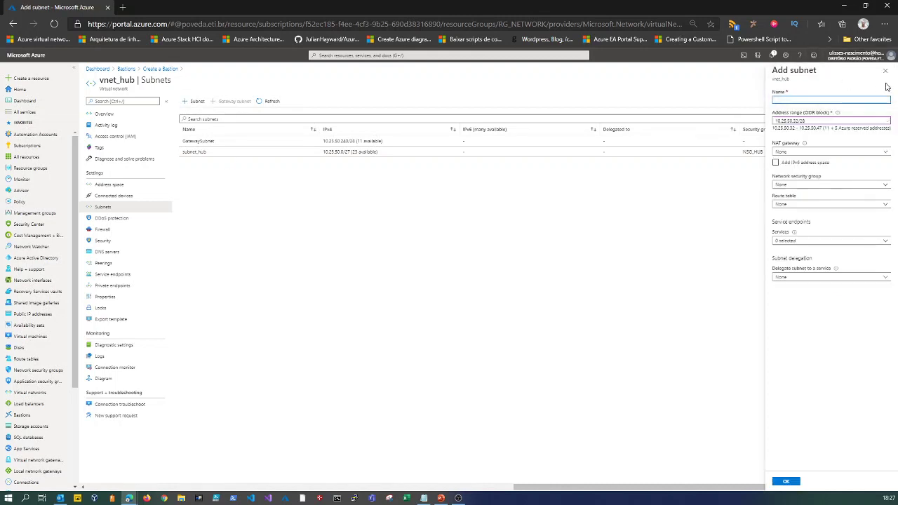
Add subnet AzureBastionSubnet with address range 10.25.50.192/27, giving 27 usable addresses.
{"action": "key", "text": "ctrl+v"}
{"action": "mouse_move", "coordinate": [807, 150]}
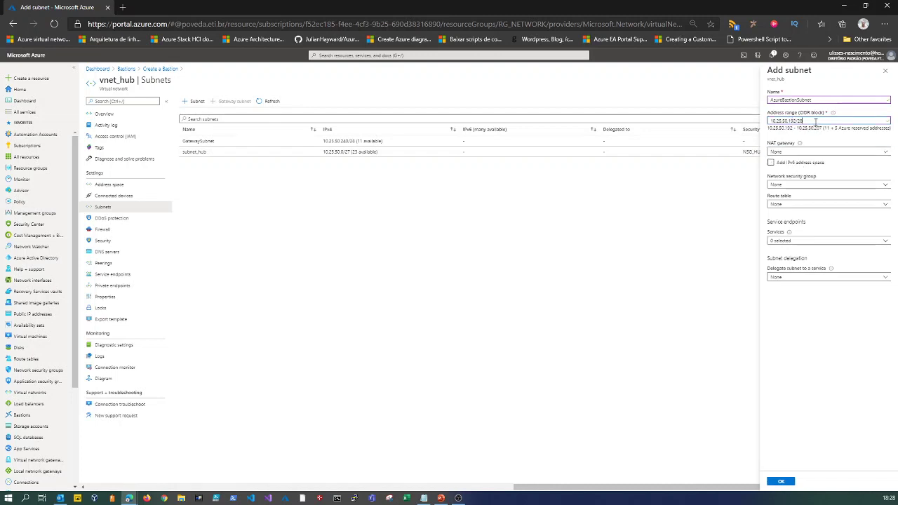
{"action": "key", "text": "BackSpace"}
{"action": "type", "text": "7"}
{"action": "key", "text": "Tab"}
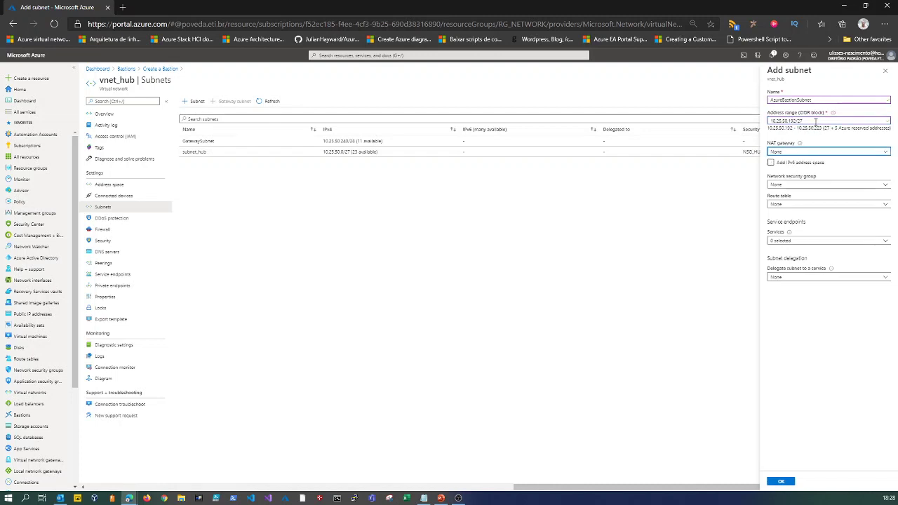
{"action": "left_click_drag", "start_coordinate": [791, 130], "coordinate": [822, 140]}
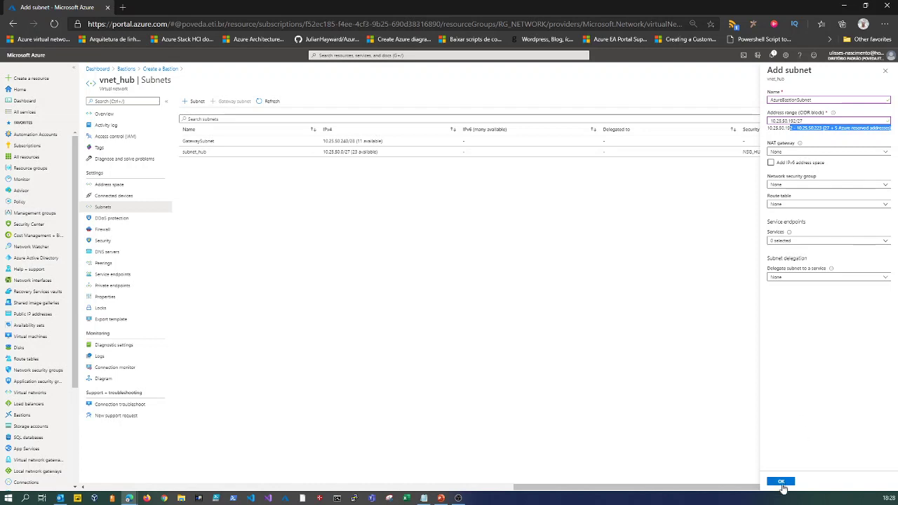
{"action": "left_click", "coordinate": [782, 483]}
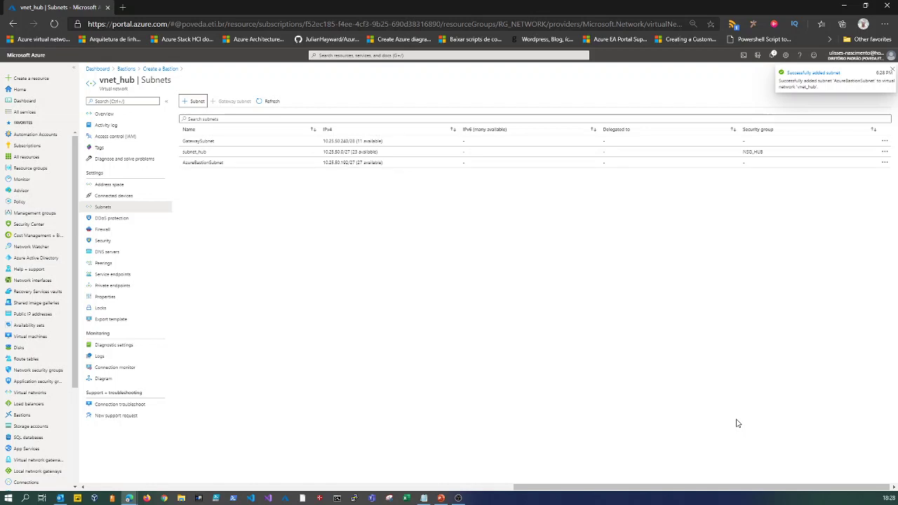
Rename the Bastion's public IP address to VM-BASTION-PIP and run review validation.
{"action": "left_click", "coordinate": [217, 163]}
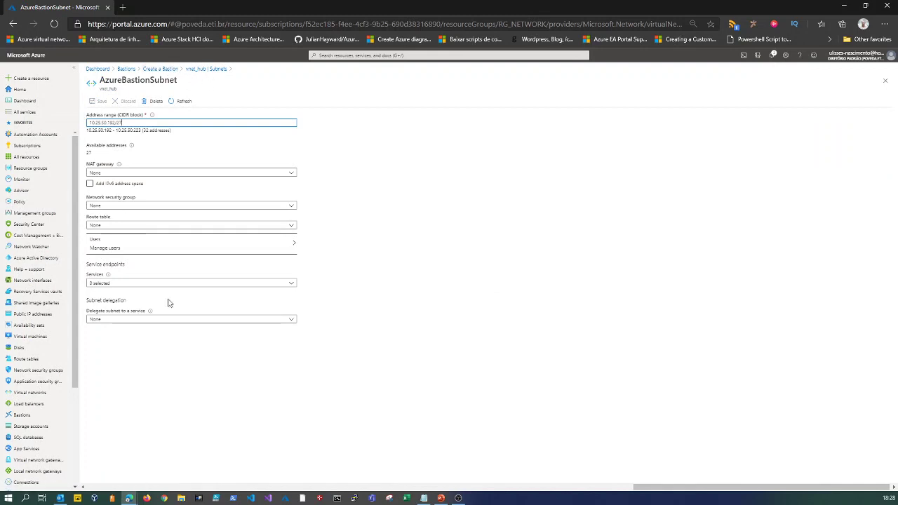
{"action": "left_click", "coordinate": [160, 69]}
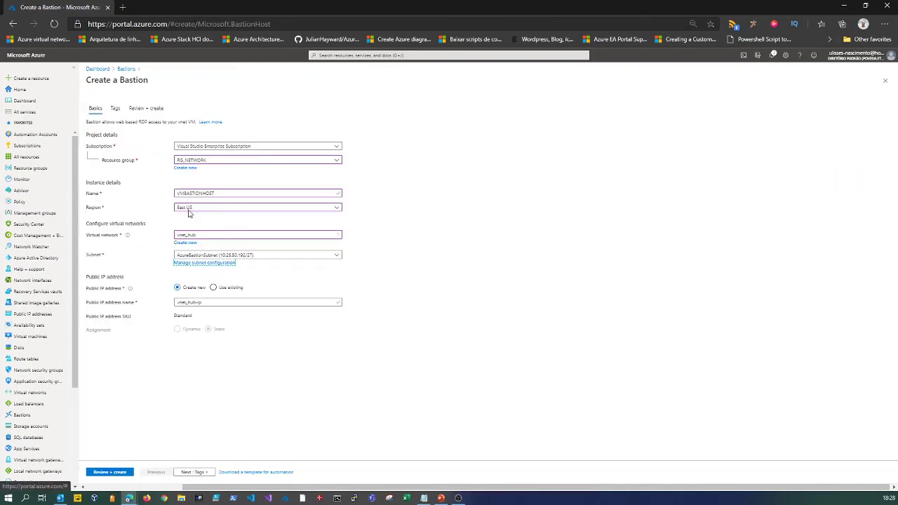
{"action": "left_click", "coordinate": [214, 302]}
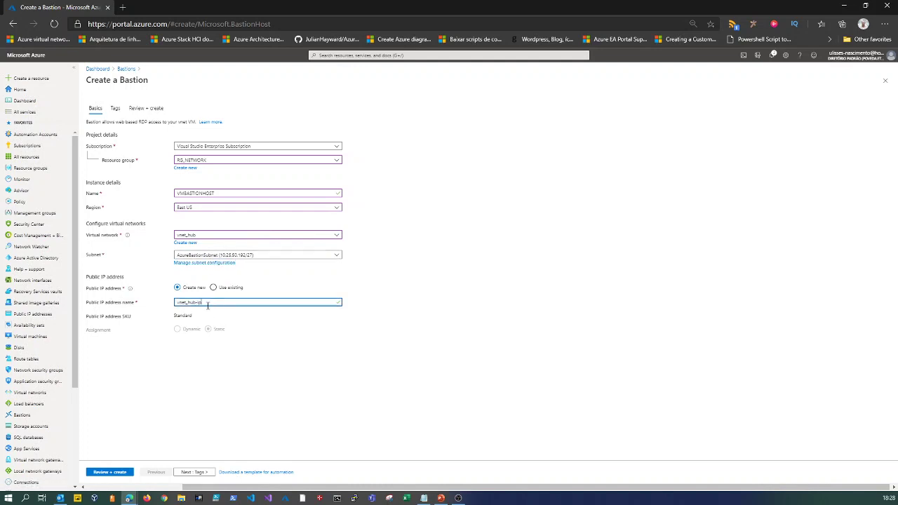
{"action": "left_click_drag", "start_coordinate": [204, 303], "coordinate": [146, 307]}
{"action": "type", "text": "VM-BASTION-PIP"}
{"action": "left_click", "coordinate": [112, 472]}
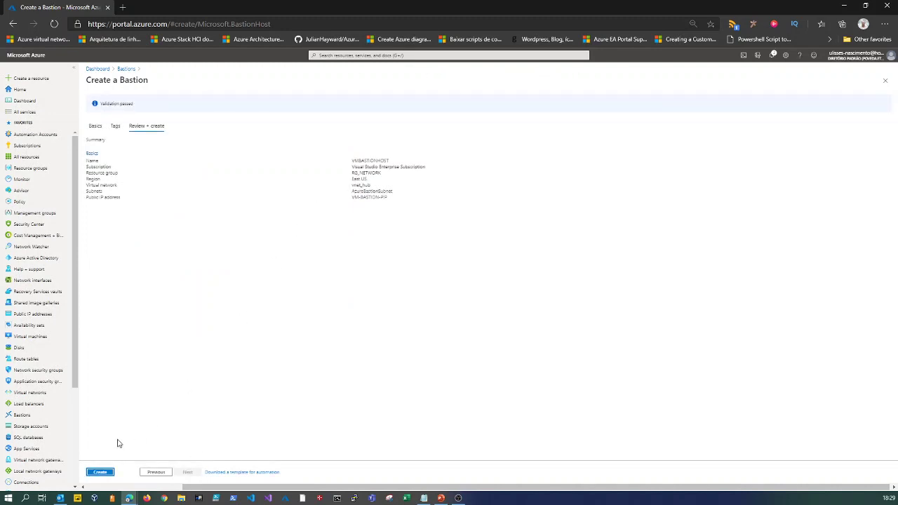
Create the VMBASTIONHOST Bastion once validation has passed.
{"action": "left_click", "coordinate": [101, 472]}
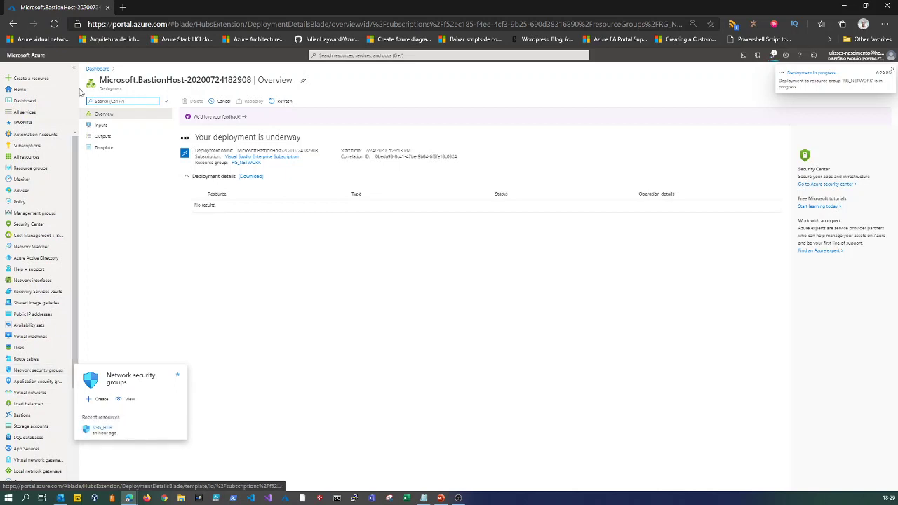
Load the Azure portal in a new tab and open NSG_HUB from Recent resources.
{"action": "left_click", "coordinate": [123, 8]}
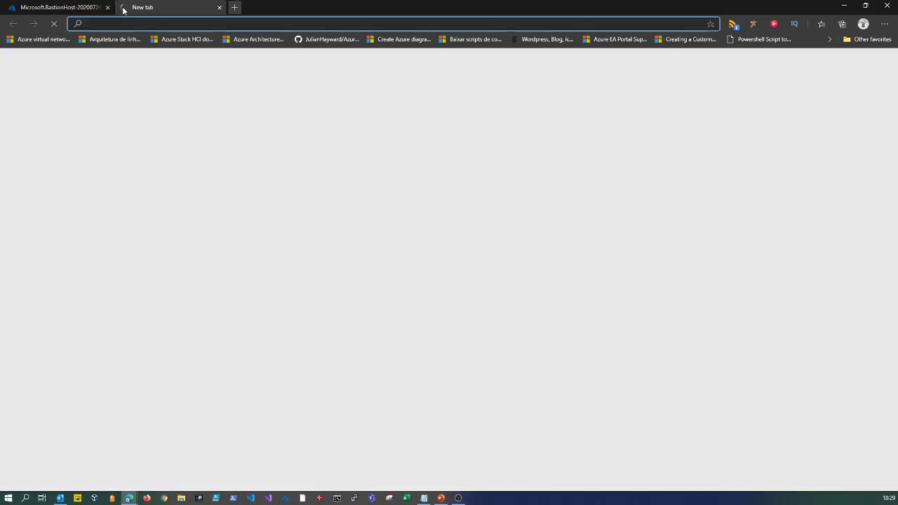
{"action": "type", "text": "PORTal.azure.com"}
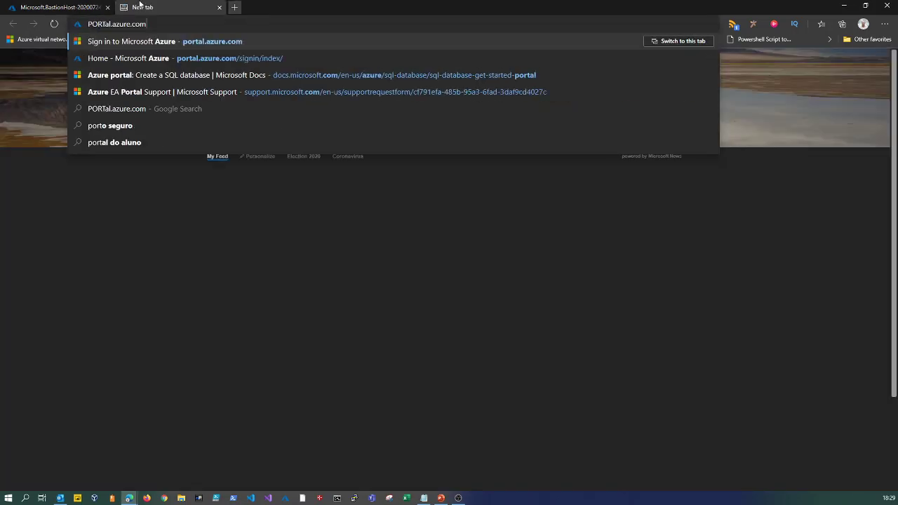
{"action": "key", "text": "Return"}
{"action": "left_click", "coordinate": [43, 7]}
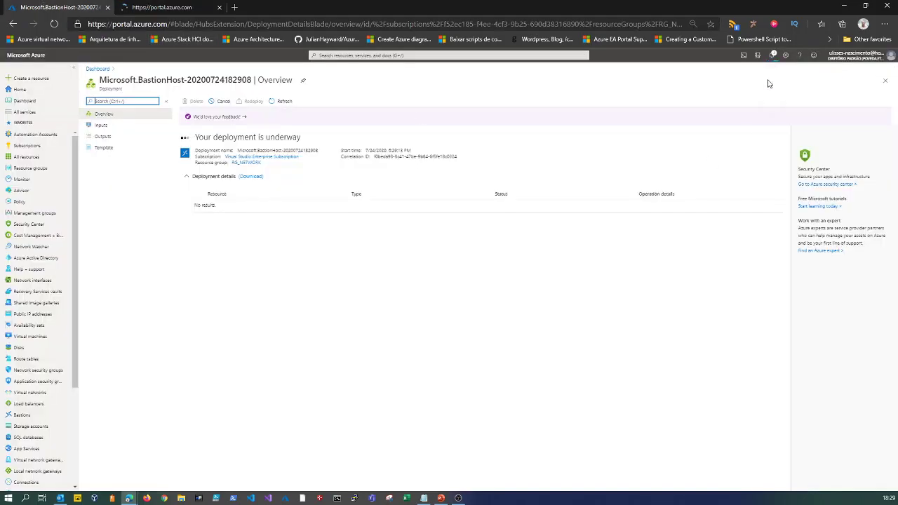
{"action": "left_click", "coordinate": [161, 7]}
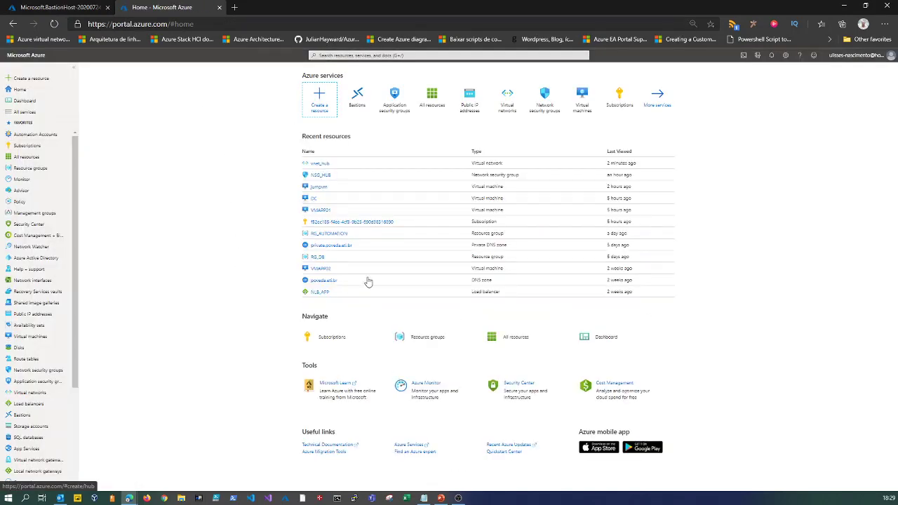
{"action": "left_click", "coordinate": [323, 176]}
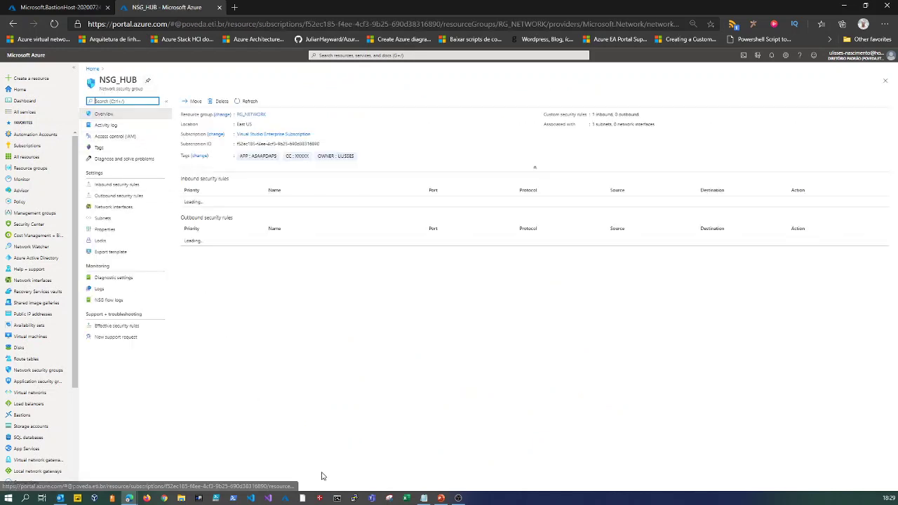
Move NSG_HUB into its own maximized window and show its inbound security rules.
{"action": "left_click", "coordinate": [460, 499]}
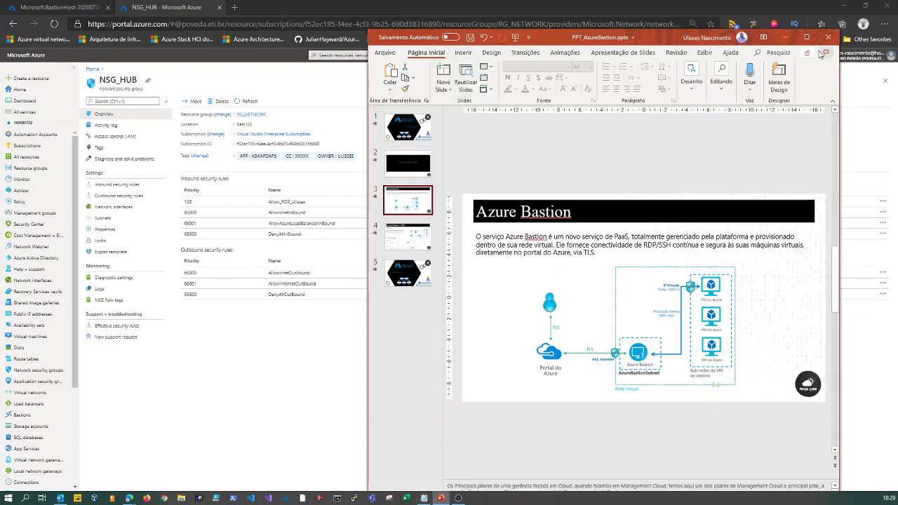
{"action": "left_click", "coordinate": [784, 36]}
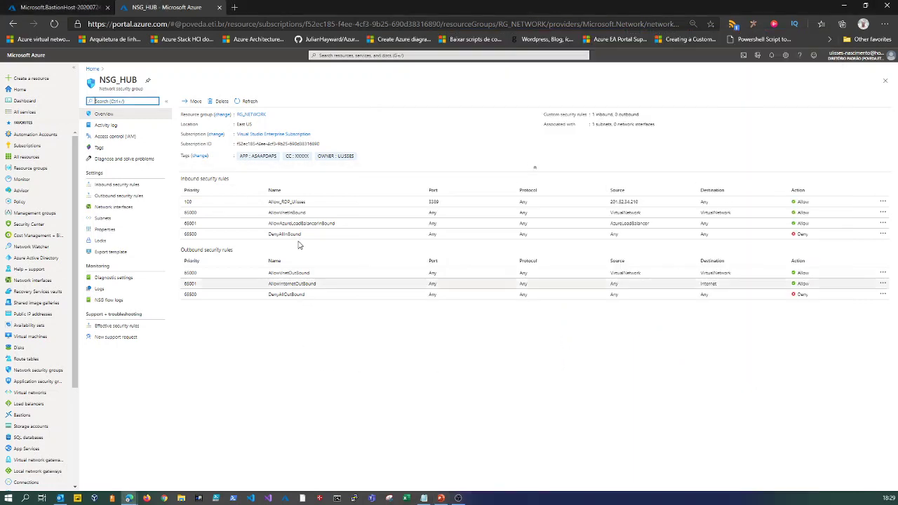
{"action": "double_click", "coordinate": [555, 5]}
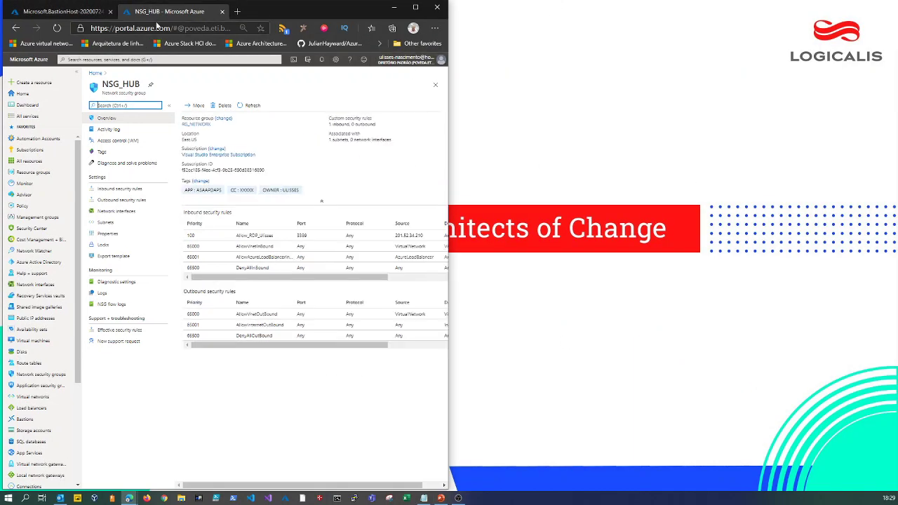
{"action": "left_click_drag", "start_coordinate": [699, 64], "coordinate": [715, 41]}
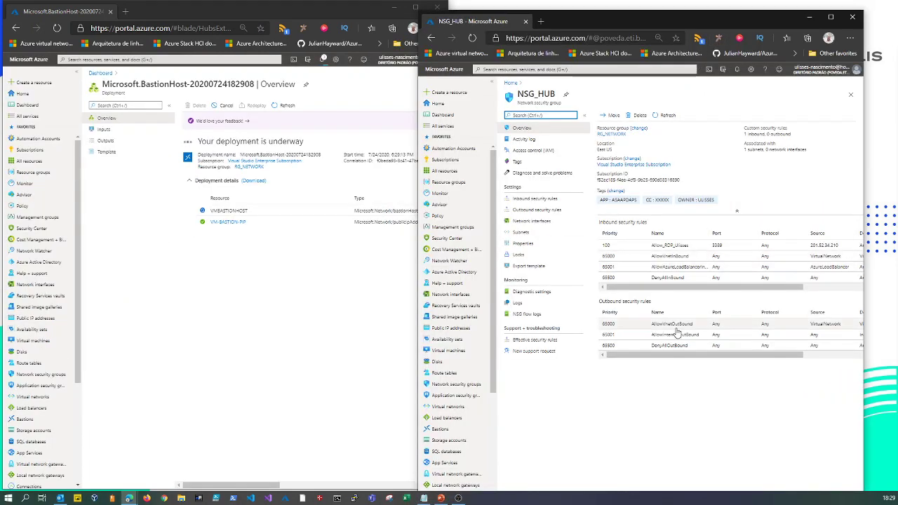
{"action": "left_click", "coordinate": [831, 16]}
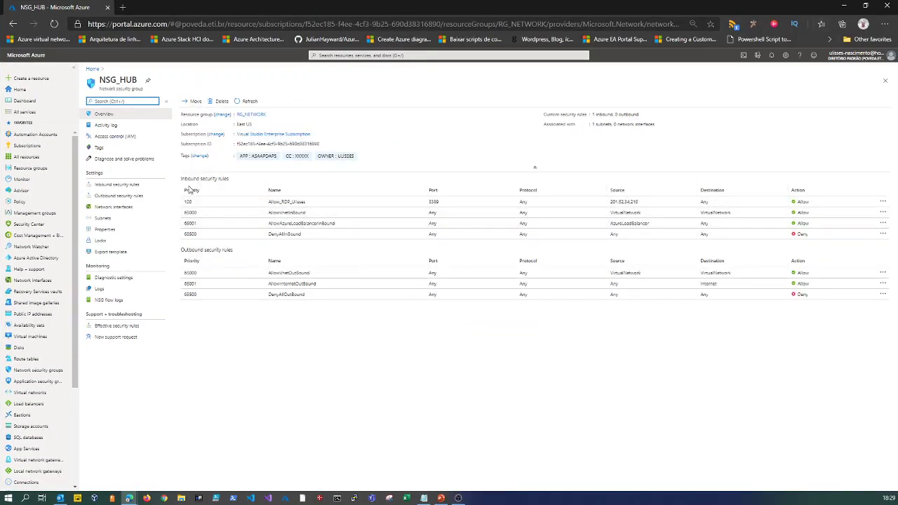
{"action": "left_click", "coordinate": [116, 184]}
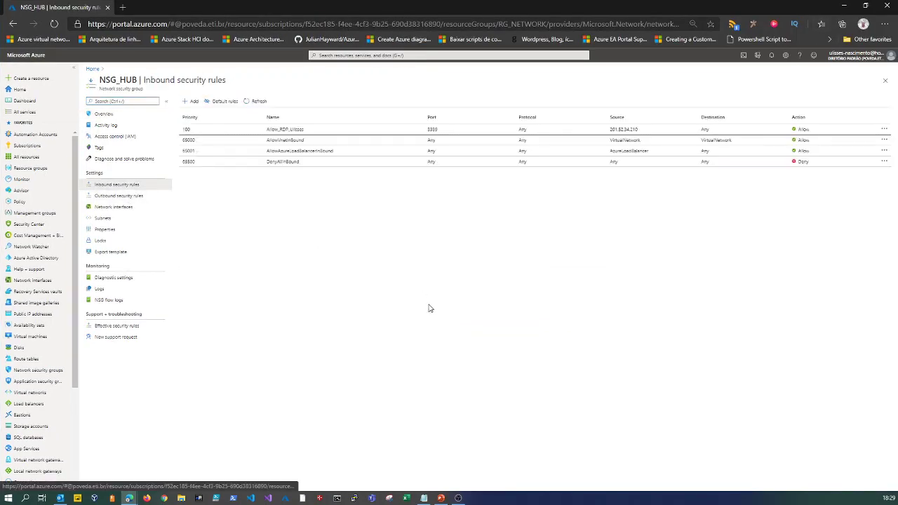
Start a new inbound rule with source Any and destination port ranges *.
{"action": "left_click", "coordinate": [191, 102]}
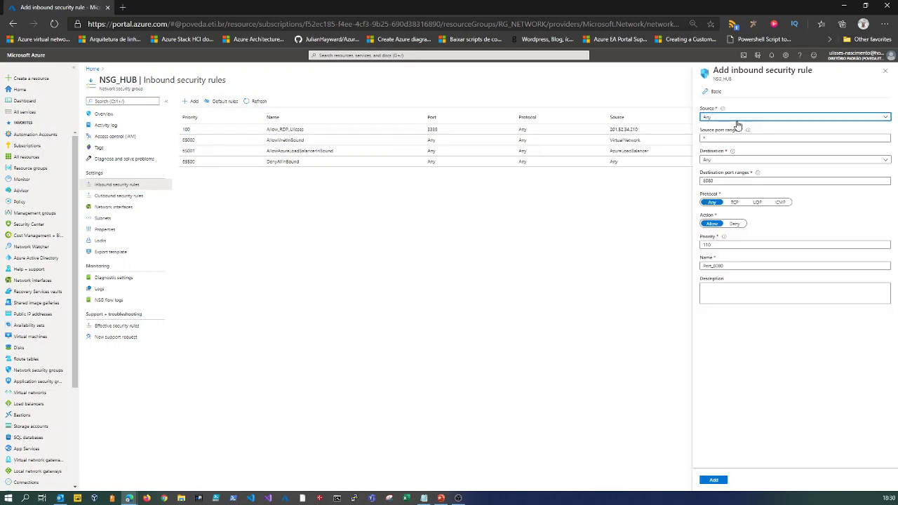
{"action": "left_click", "coordinate": [730, 119]}
{"action": "left_click", "coordinate": [720, 126]}
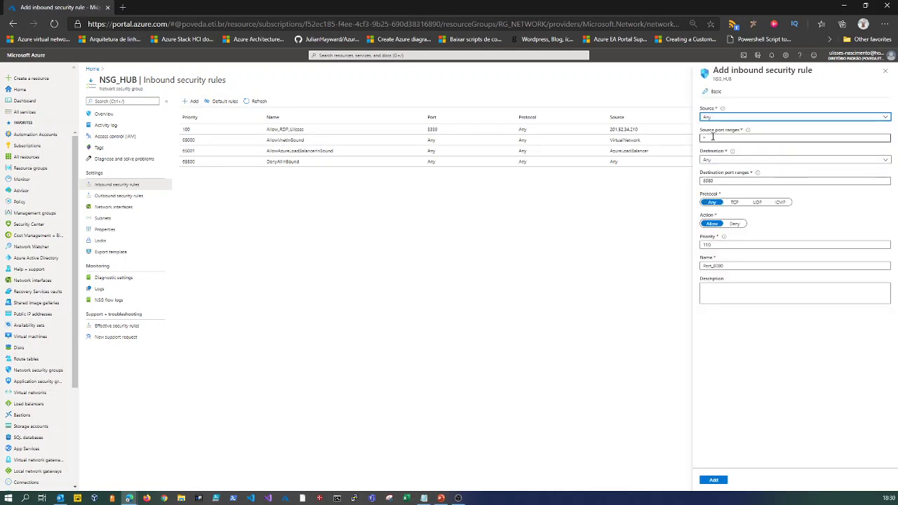
{"action": "left_click", "coordinate": [723, 162]}
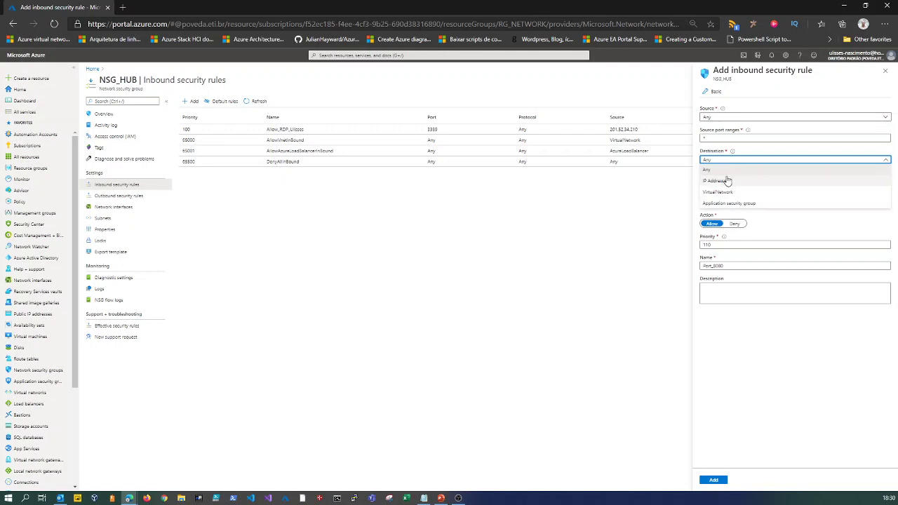
{"action": "left_click", "coordinate": [718, 192]}
{"action": "left_click", "coordinate": [715, 182]}
{"action": "left_click_drag", "start_coordinate": [714, 181], "coordinate": [661, 180]}
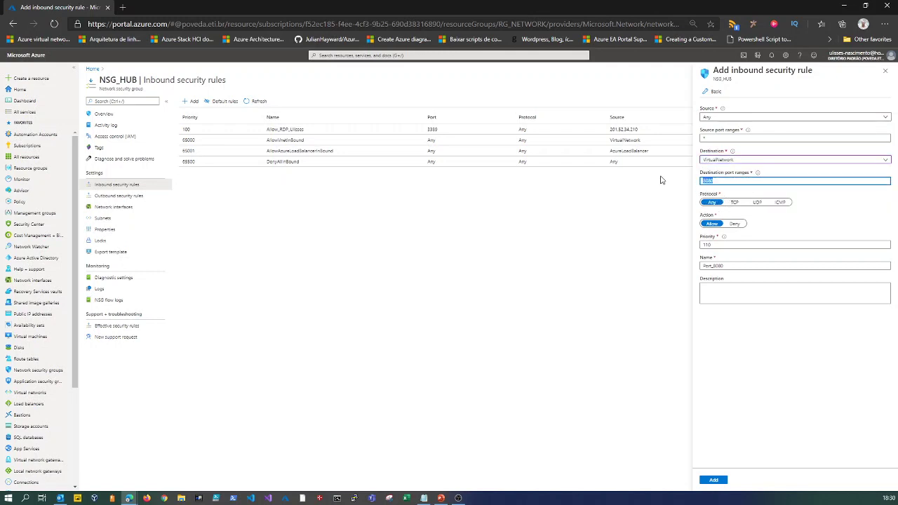
{"action": "type", "text": "*"}
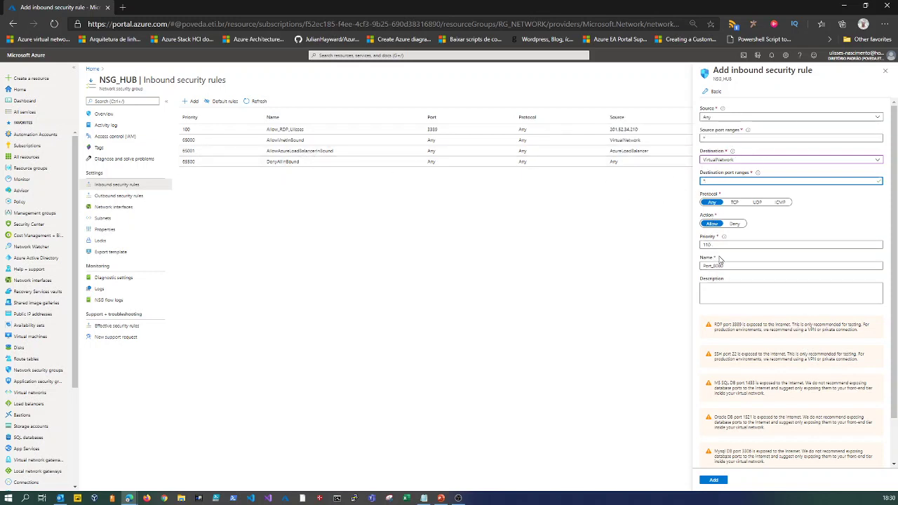
Set action Deny, priority 4096, name dENY_all, destination Any, and add the rule.
{"action": "left_click", "coordinate": [735, 224]}
{"action": "left_click_drag", "start_coordinate": [720, 248], "coordinate": [689, 256]}
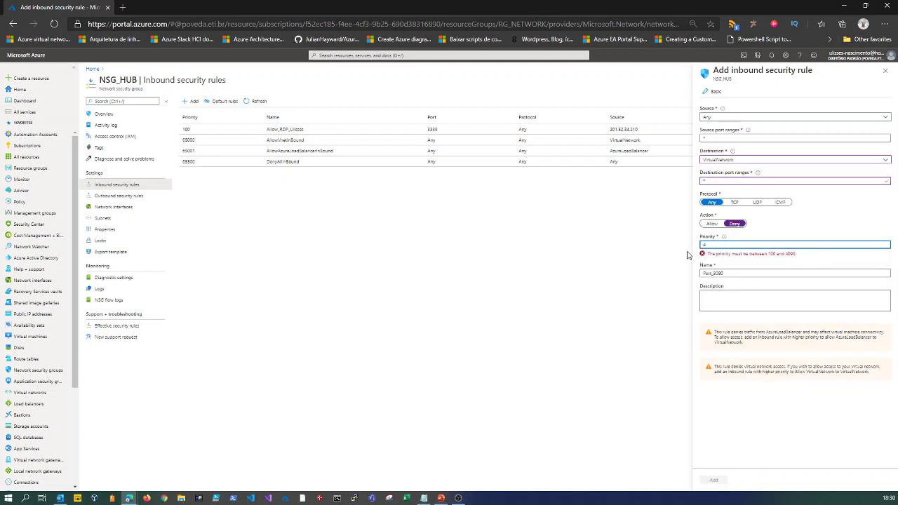
{"action": "type", "text": "4096"}
{"action": "key", "text": "Tab"}
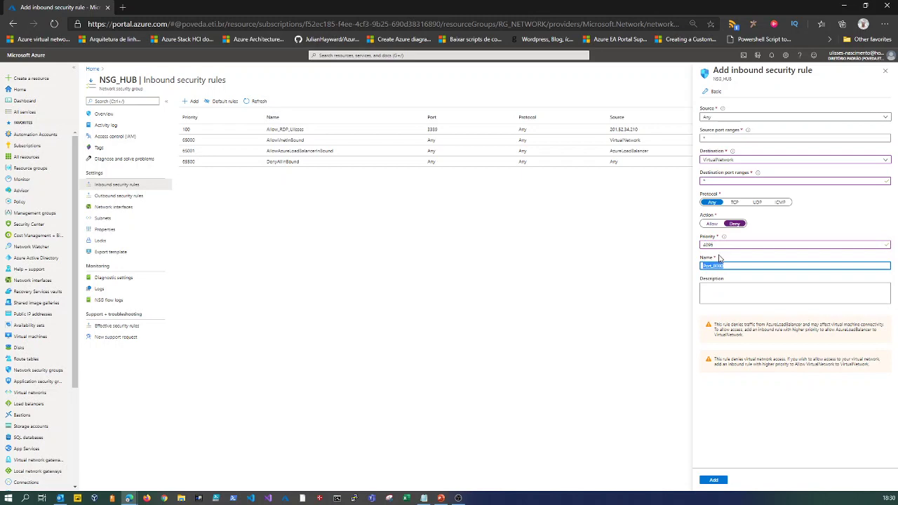
{"action": "key", "text": "BackSpace"}
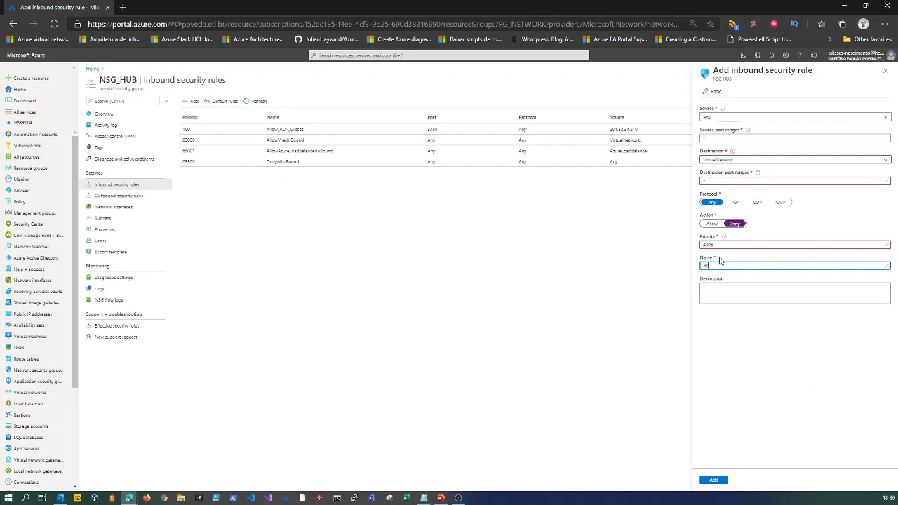
{"action": "key", "text": "Tab"}
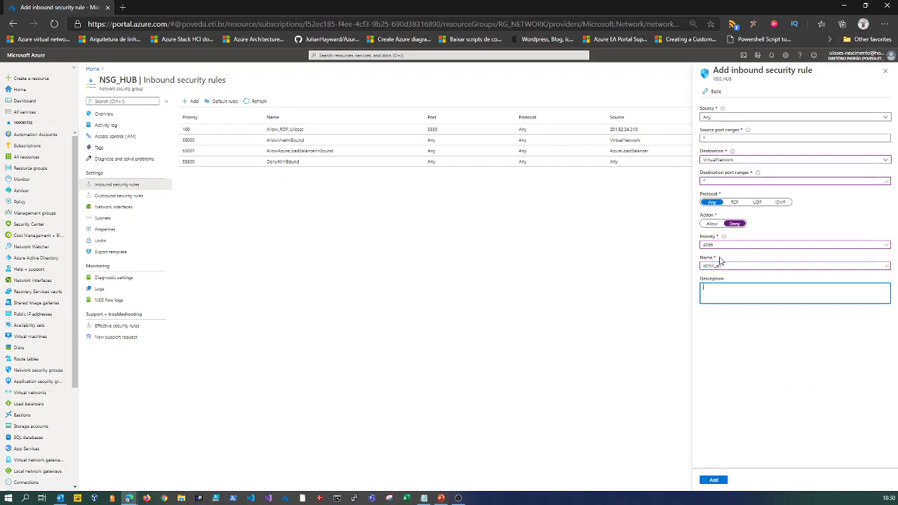
{"action": "left_click", "coordinate": [714, 480]}
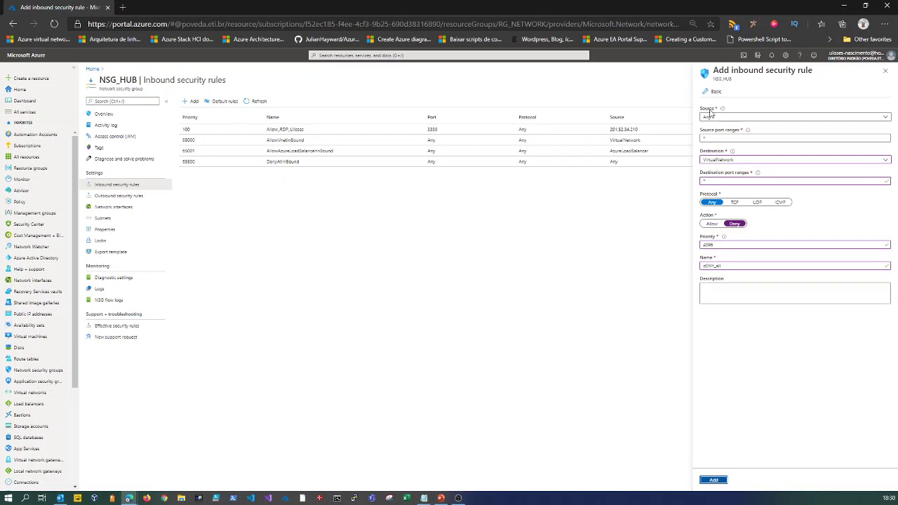
{"action": "left_click", "coordinate": [722, 161]}
{"action": "left_click", "coordinate": [707, 170]}
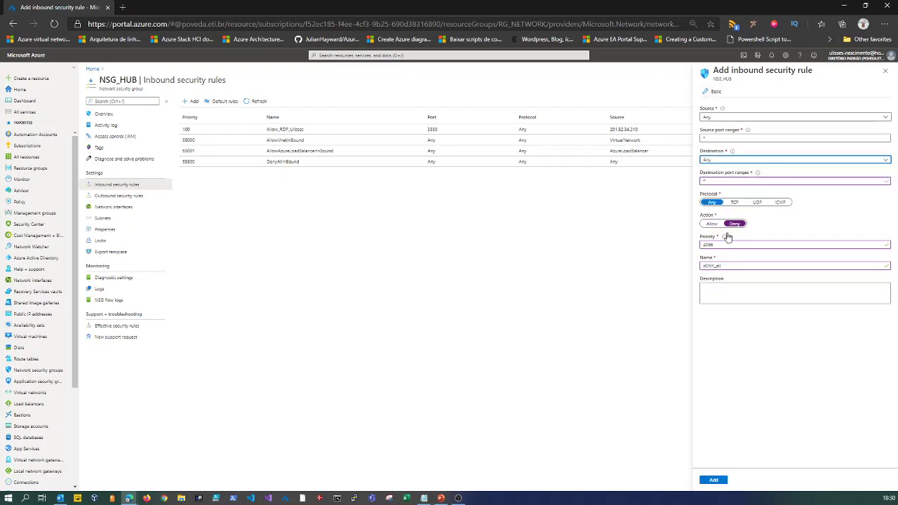
{"action": "left_click", "coordinate": [714, 480]}
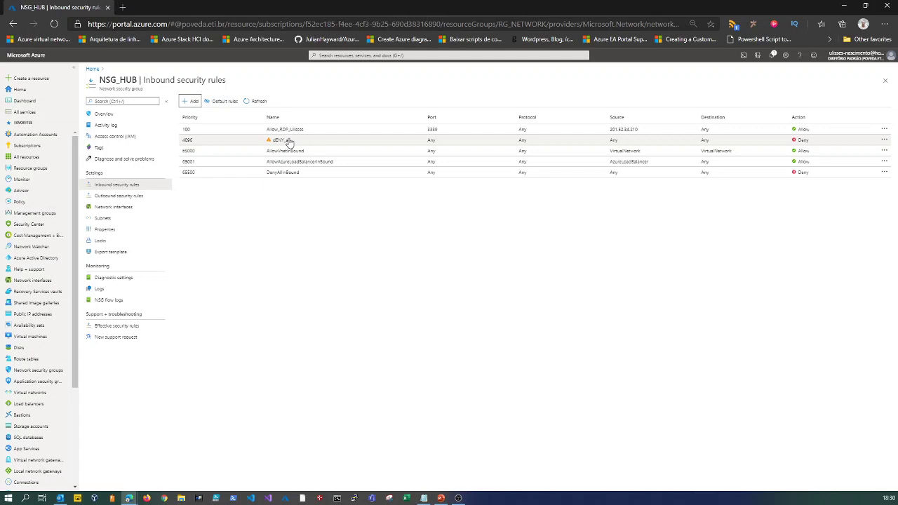
{"action": "left_click", "coordinate": [192, 101]}
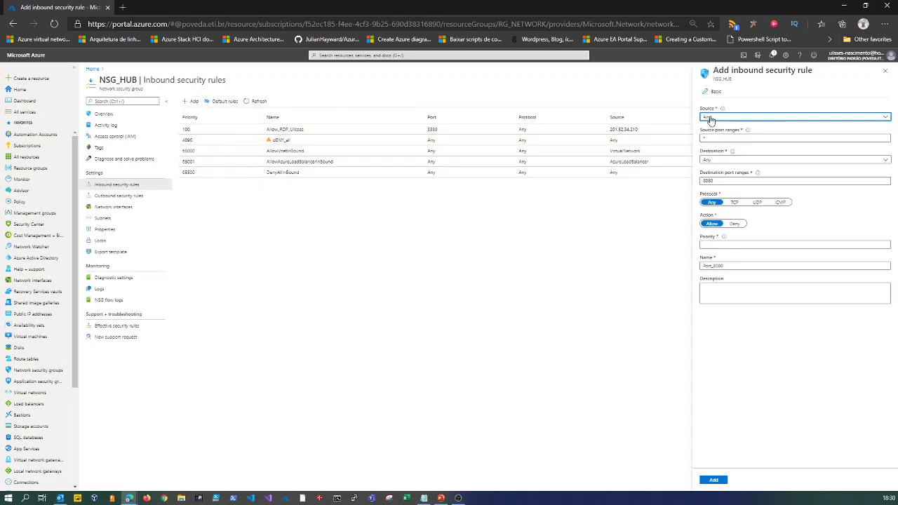
Check AzureBastionSubnet's range 10.25.50.192/27 in vnet_hub's Subnets, then return to network security groups.
{"action": "left_click", "coordinate": [711, 118]}
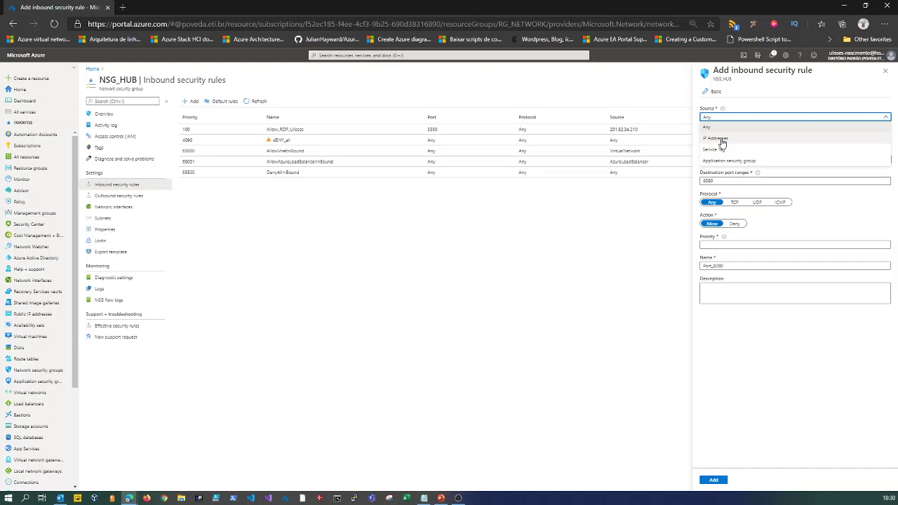
{"action": "left_click", "coordinate": [32, 393]}
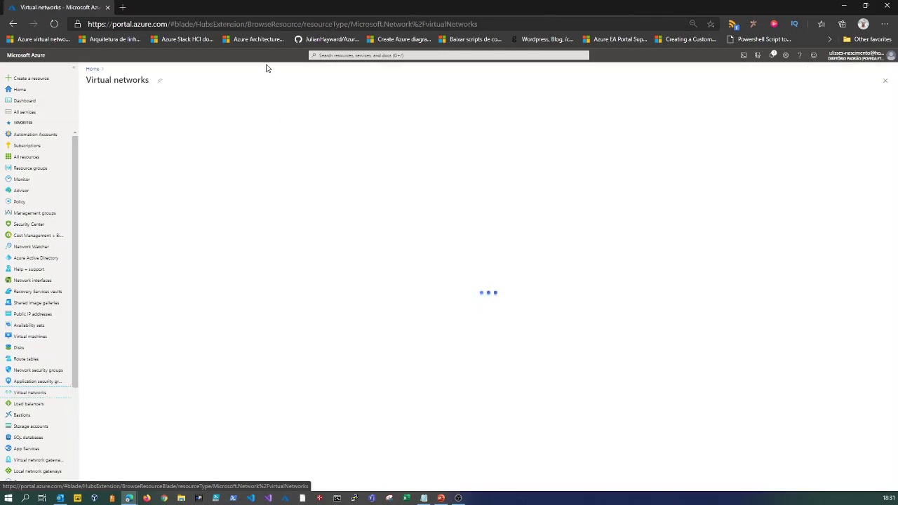
{"action": "left_click", "coordinate": [112, 155]}
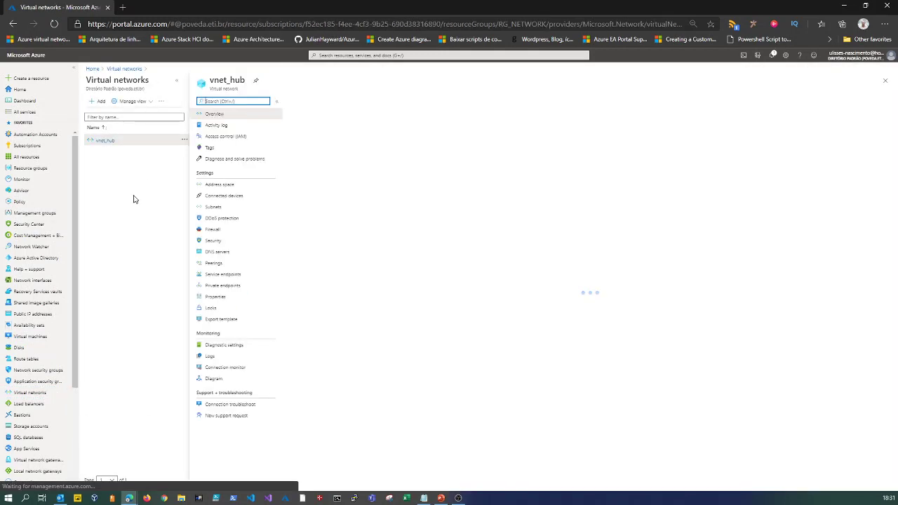
{"action": "left_click", "coordinate": [213, 207]}
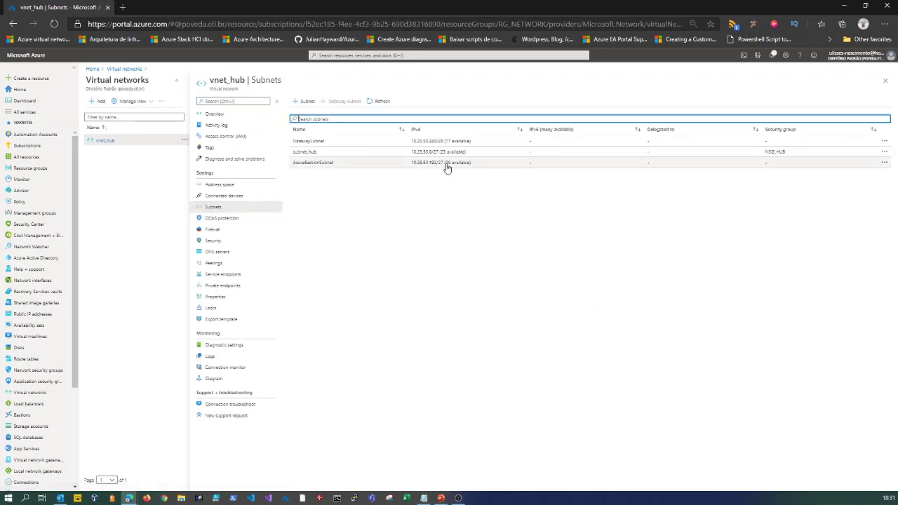
{"action": "left_click_drag", "start_coordinate": [445, 167], "coordinate": [410, 167]}
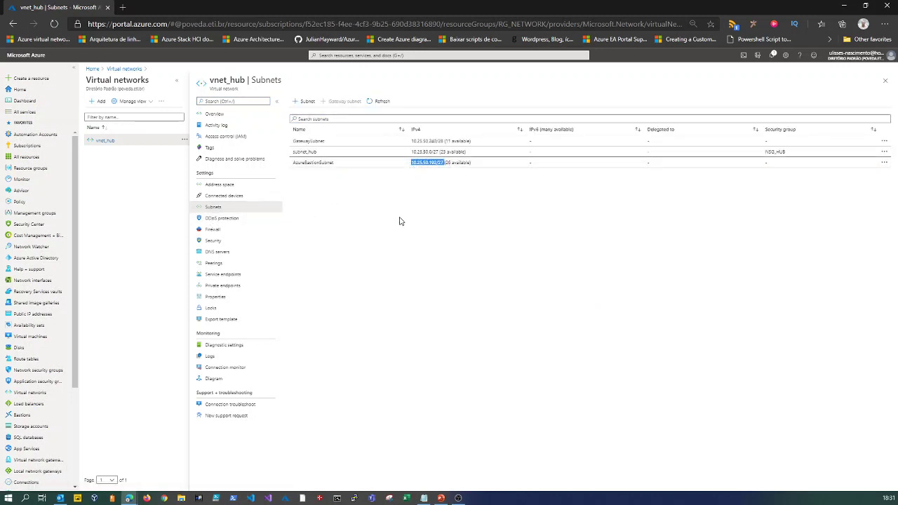
{"action": "left_click", "coordinate": [42, 371]}
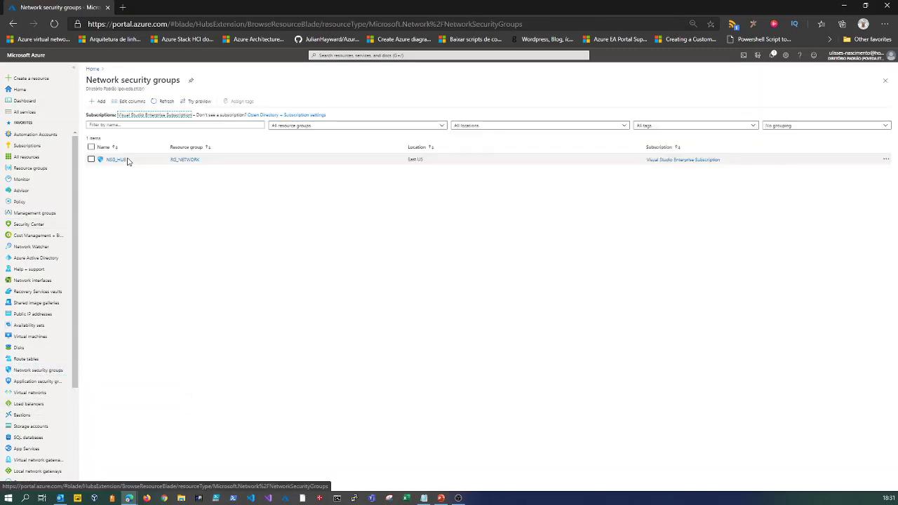
Start a new NSG_HUB inbound rule with source IP addresses 10.25.50.192/27.
{"action": "left_click", "coordinate": [121, 161]}
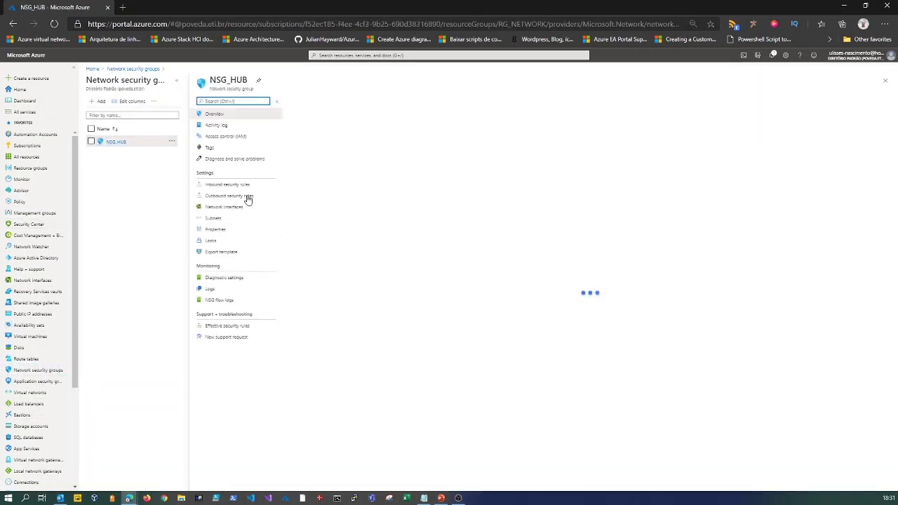
{"action": "left_click", "coordinate": [231, 185]}
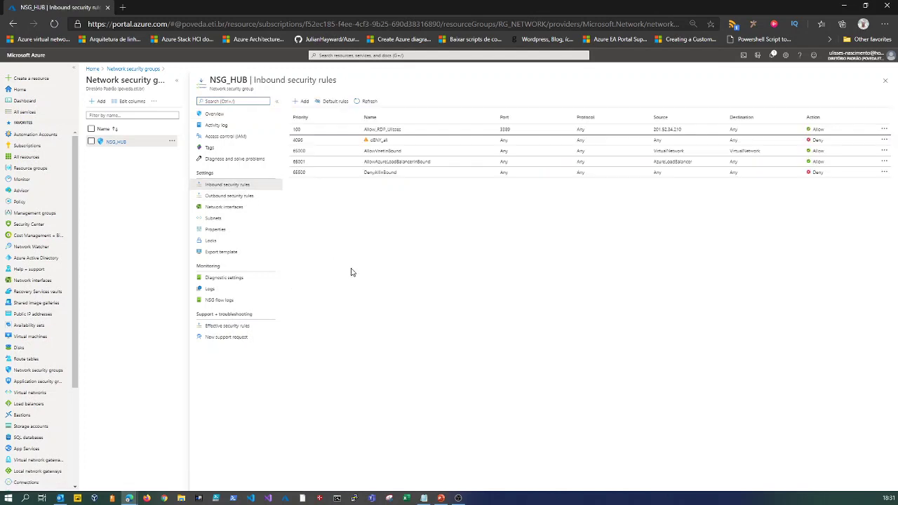
{"action": "left_click", "coordinate": [302, 101]}
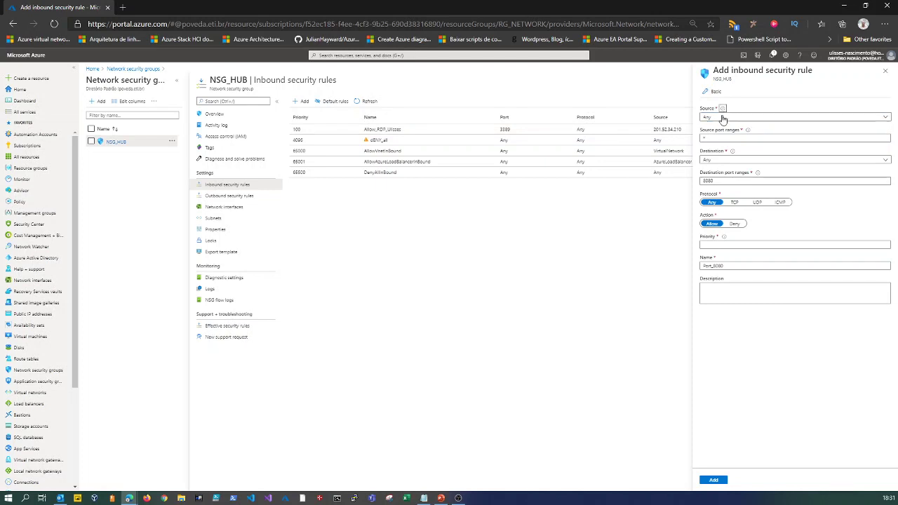
{"action": "left_click", "coordinate": [718, 118]}
{"action": "left_click", "coordinate": [715, 131]}
{"action": "left_click", "coordinate": [716, 138]}
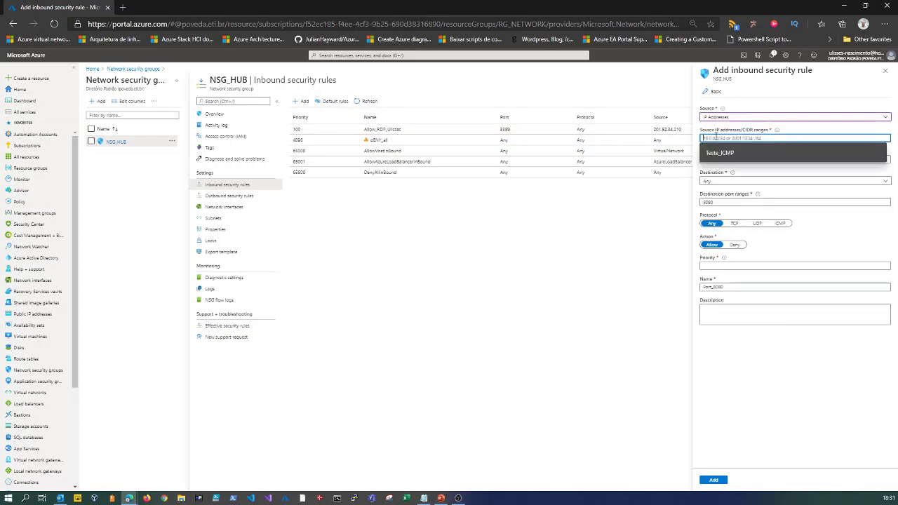
{"action": "key", "text": "Down"}
{"action": "key", "text": "Return"}
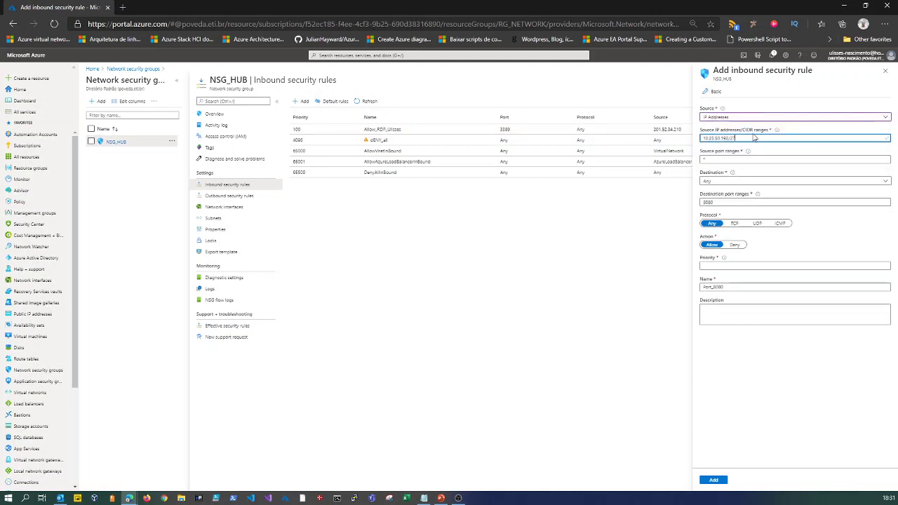
Set ports 22,3389, priority 200, name Allow_Bastion_Host_Subnet, and add the rule.
{"action": "key", "text": "Tab"}
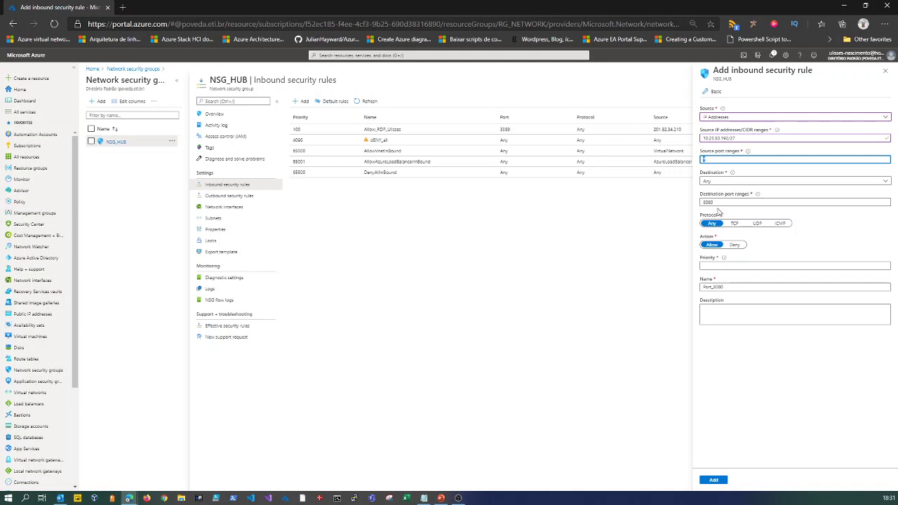
{"action": "key", "text": "Tab"}
{"action": "key", "text": "Tab"}
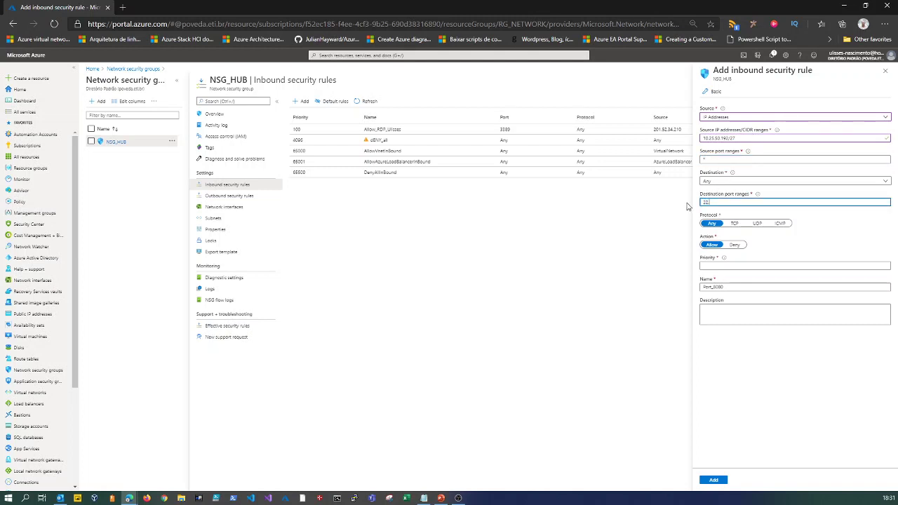
{"action": "type", "text": "22,3389"}
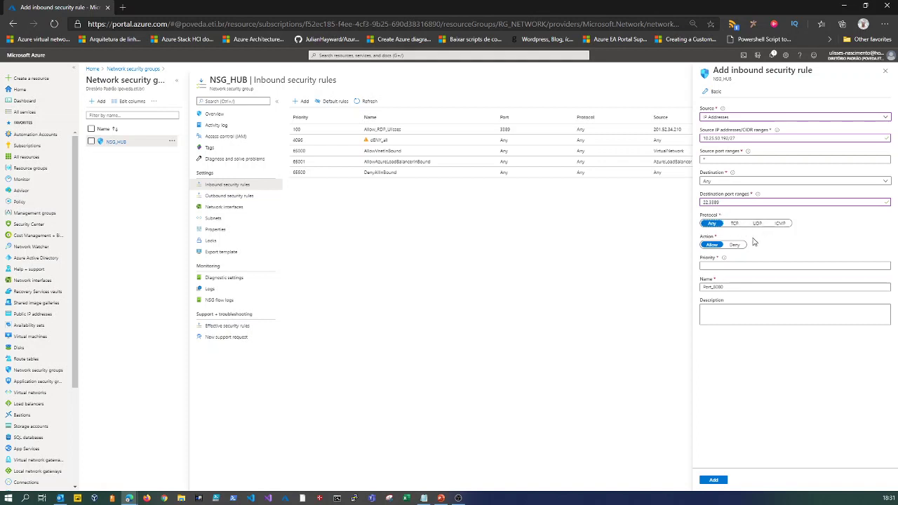
{"action": "left_click", "coordinate": [714, 266]}
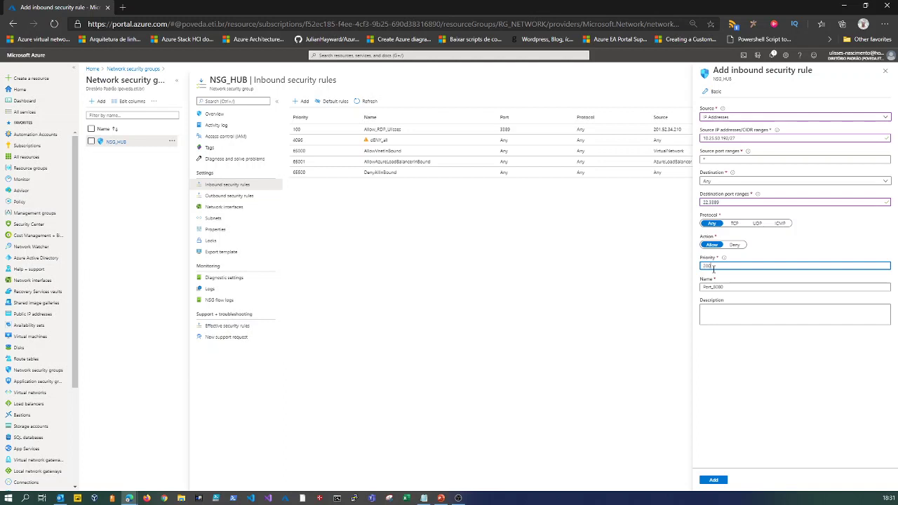
{"action": "key", "text": "Tab"}
{"action": "type", "text": "Al"}
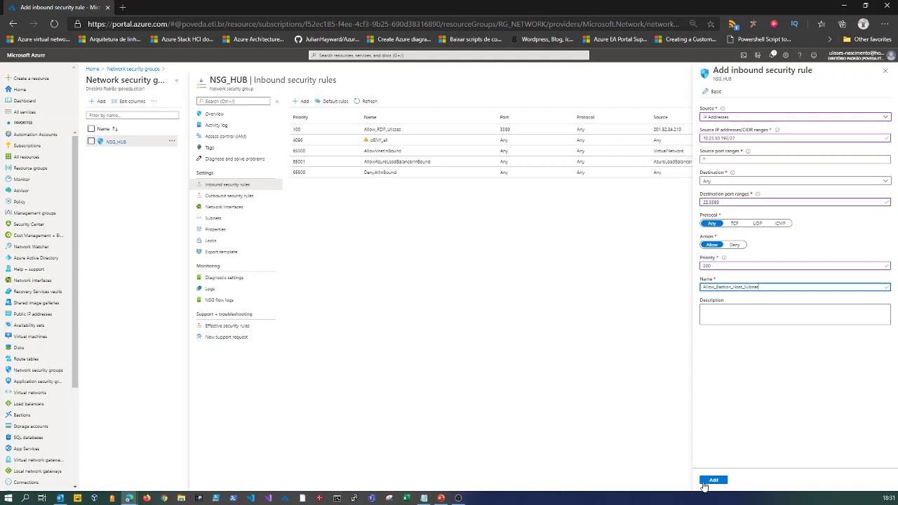
{"action": "left_click", "coordinate": [706, 481]}
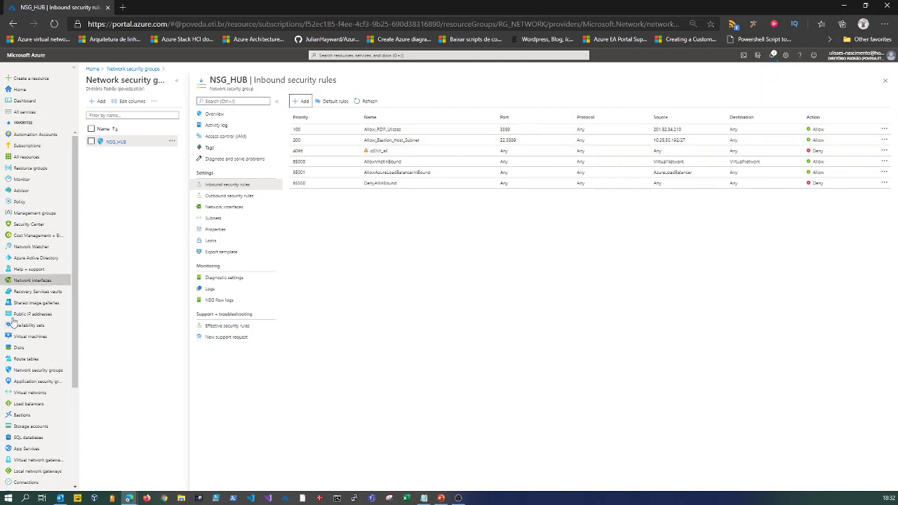
Start a new application security group in RG_NETWORK named ASG_VM_BASTION_ALLOW.
{"action": "left_click", "coordinate": [39, 383]}
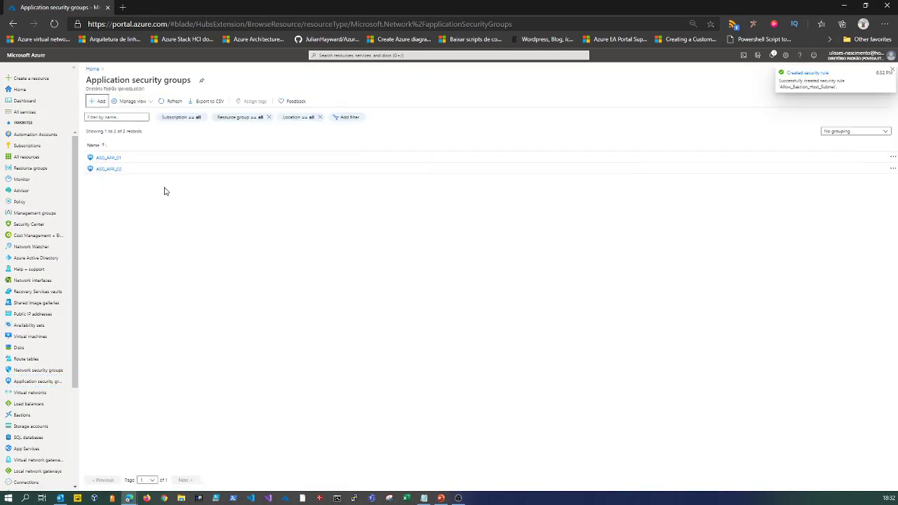
{"action": "left_click", "coordinate": [893, 71]}
{"action": "left_click", "coordinate": [98, 101]}
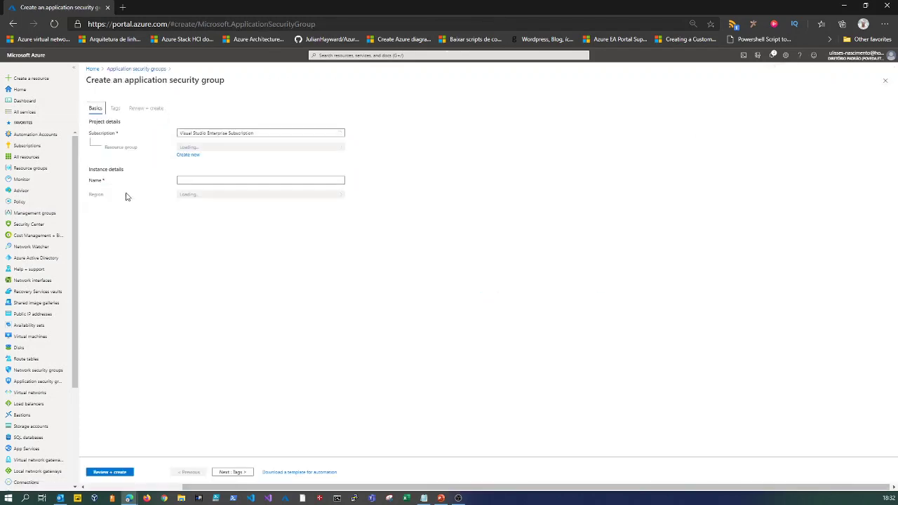
{"action": "left_click", "coordinate": [198, 146]}
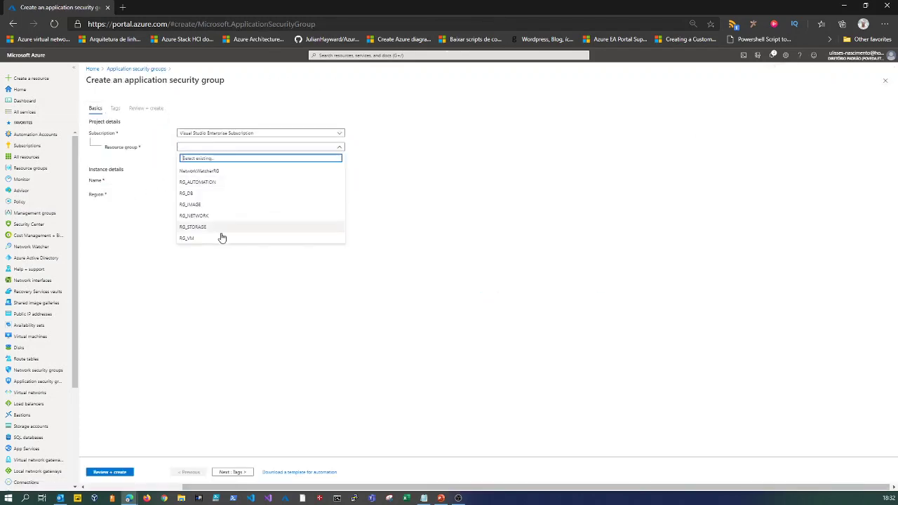
{"action": "left_click", "coordinate": [208, 216]}
{"action": "left_click", "coordinate": [190, 181]}
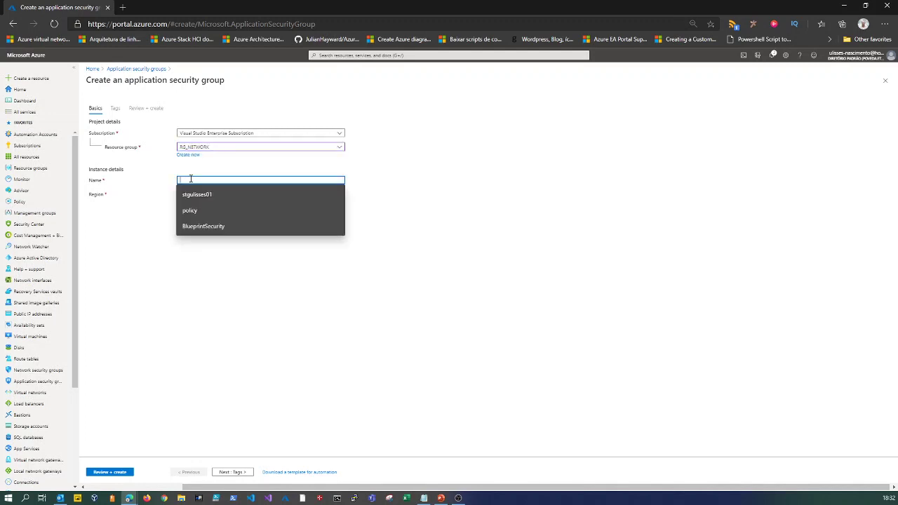
{"action": "type", "text": "a"}
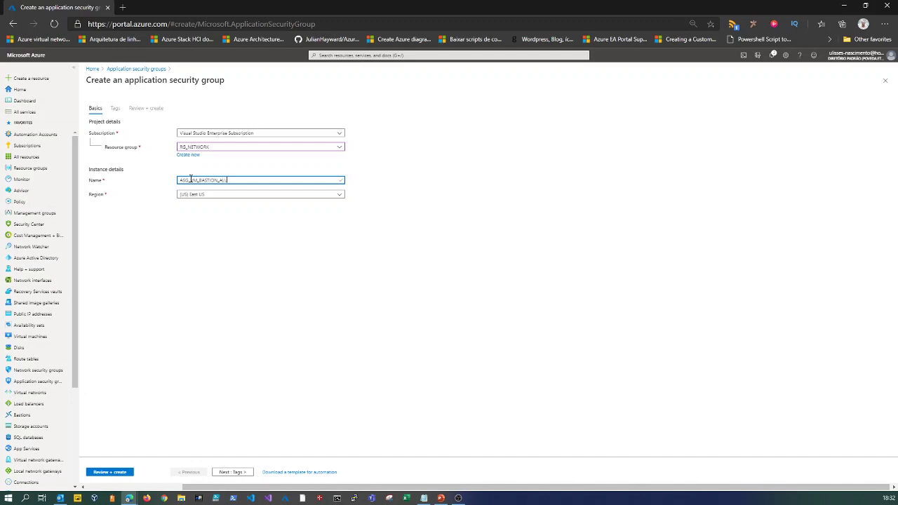
Keep East US as the region, then review and create the group.
{"action": "left_click", "coordinate": [202, 196]}
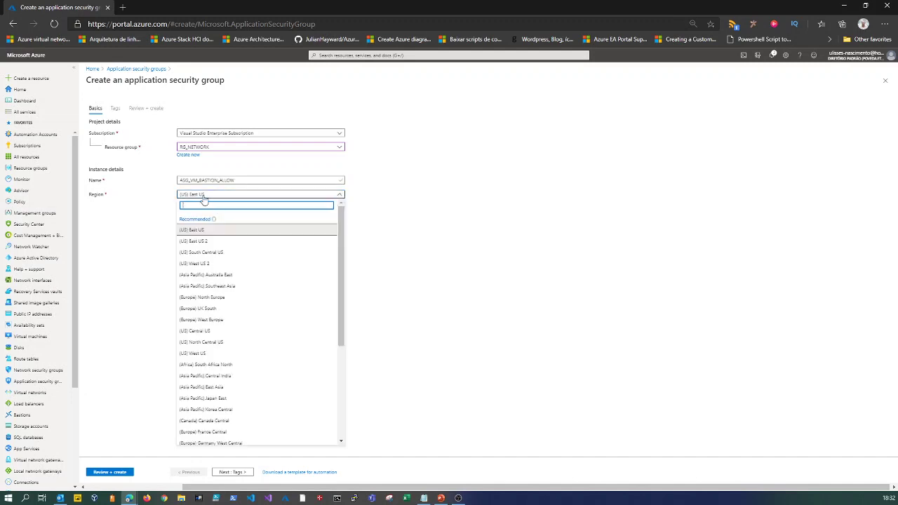
{"action": "left_click", "coordinate": [461, 274]}
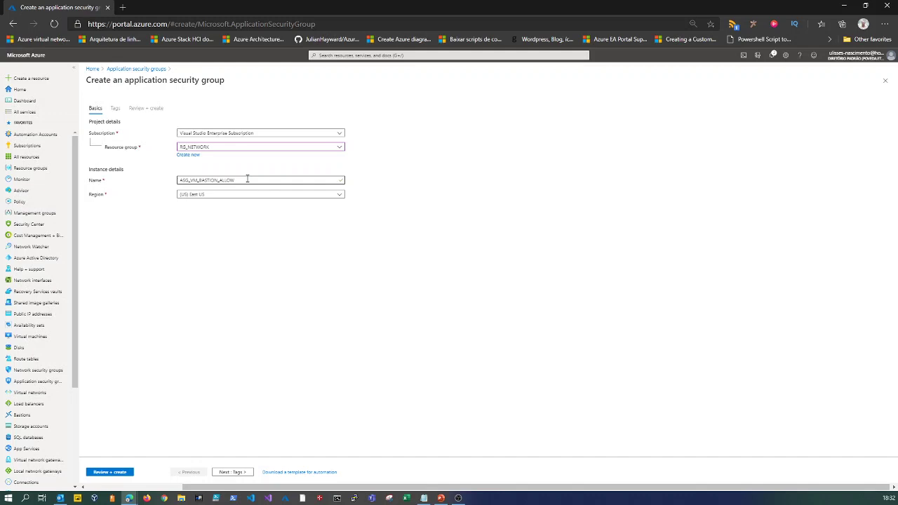
{"action": "left_click", "coordinate": [100, 473]}
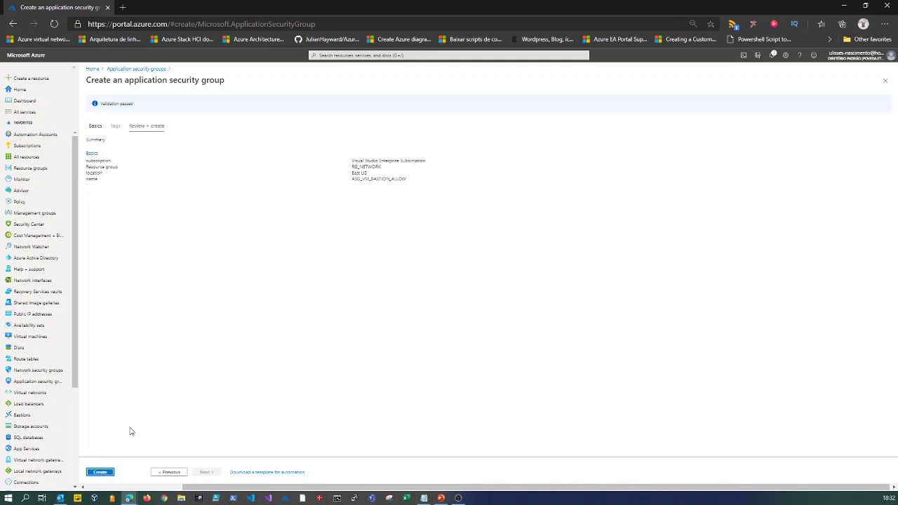
{"action": "left_click", "coordinate": [101, 472]}
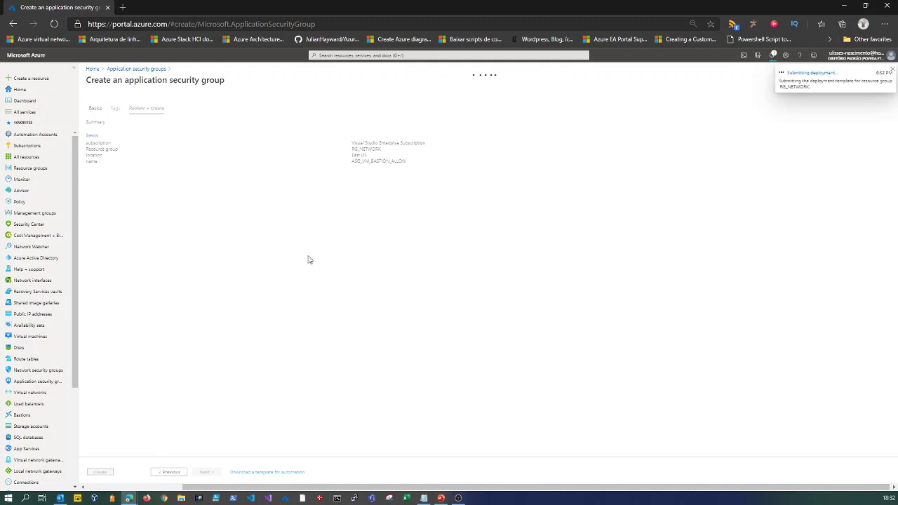
{"action": "double_click", "coordinate": [251, 5]}
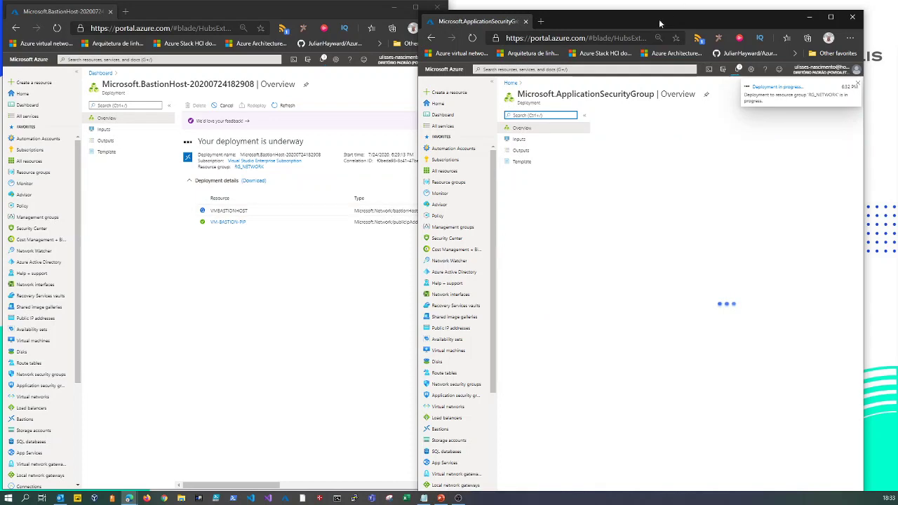
Open NSG_HUB's inbound security rules from Network security groups in a maximized window.
{"action": "left_click_drag", "start_coordinate": [657, 24], "coordinate": [544, 14]}
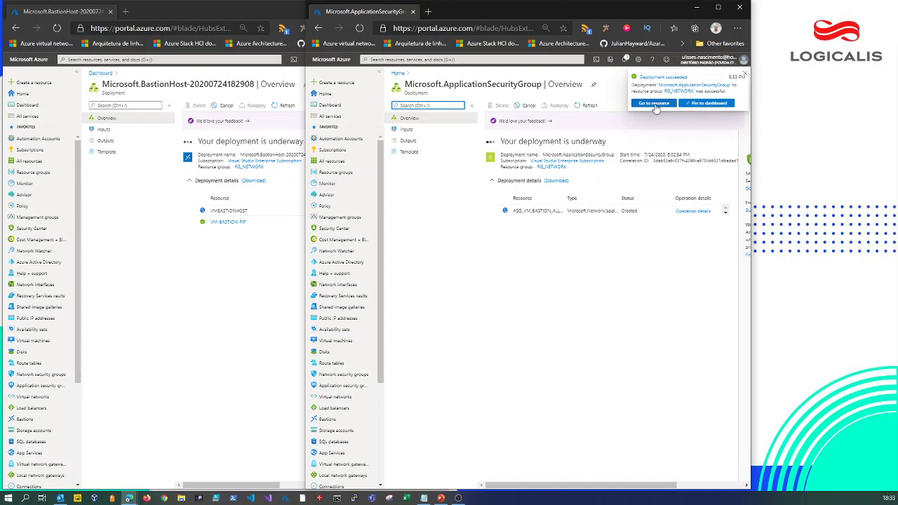
{"action": "left_click", "coordinate": [343, 374]}
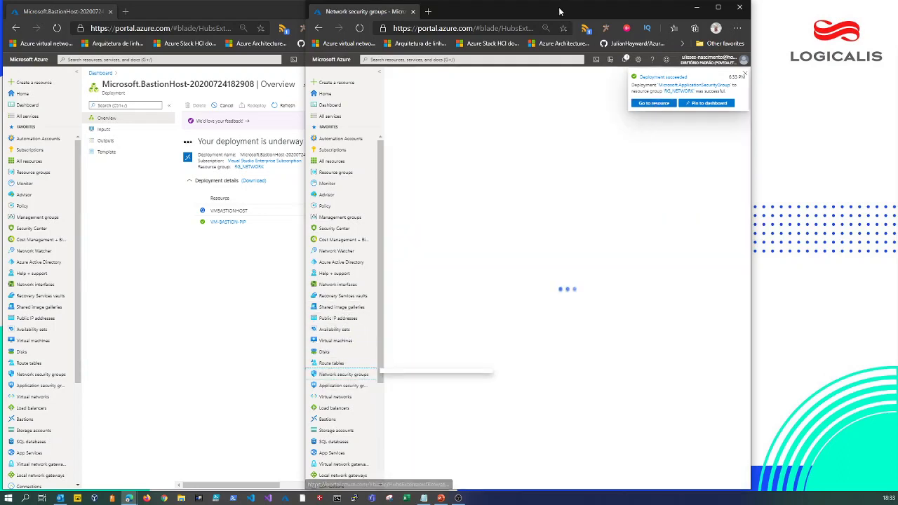
{"action": "left_click_drag", "start_coordinate": [560, 11], "coordinate": [676, 11]}
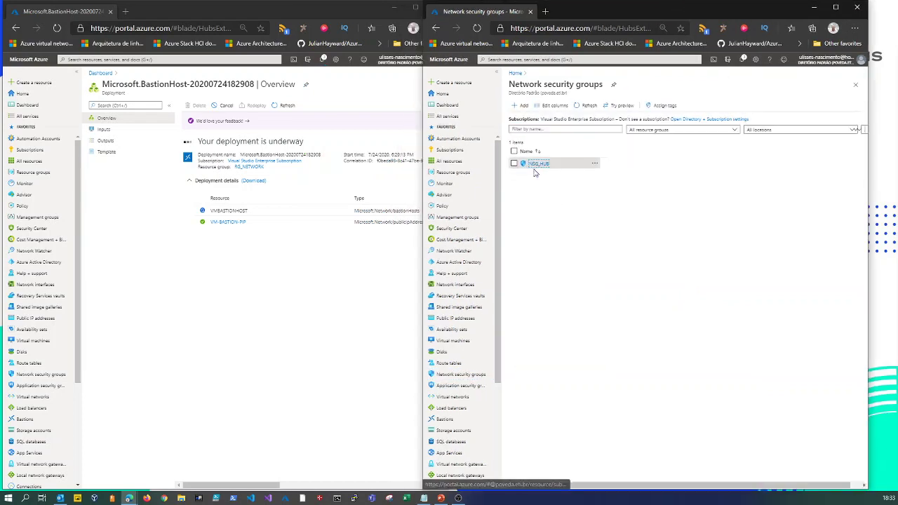
{"action": "left_click", "coordinate": [538, 170]}
{"action": "left_click", "coordinate": [537, 189]}
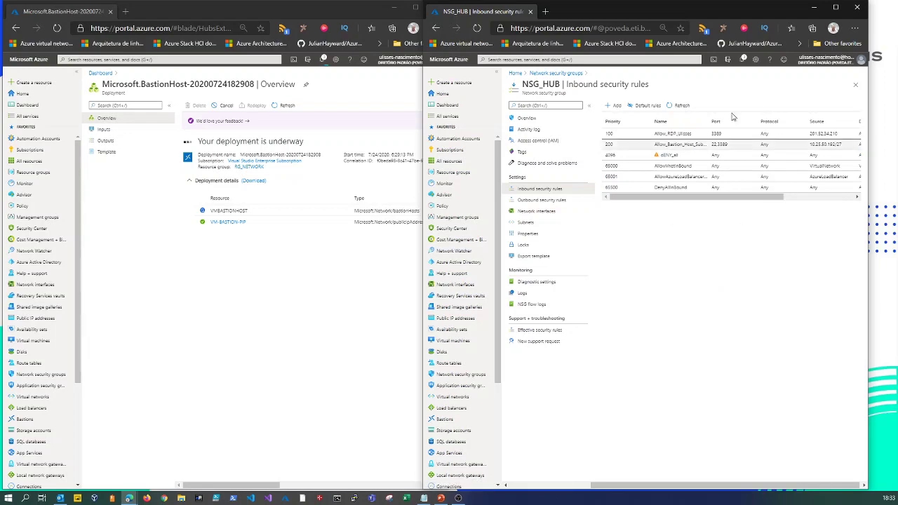
{"action": "left_click", "coordinate": [836, 6]}
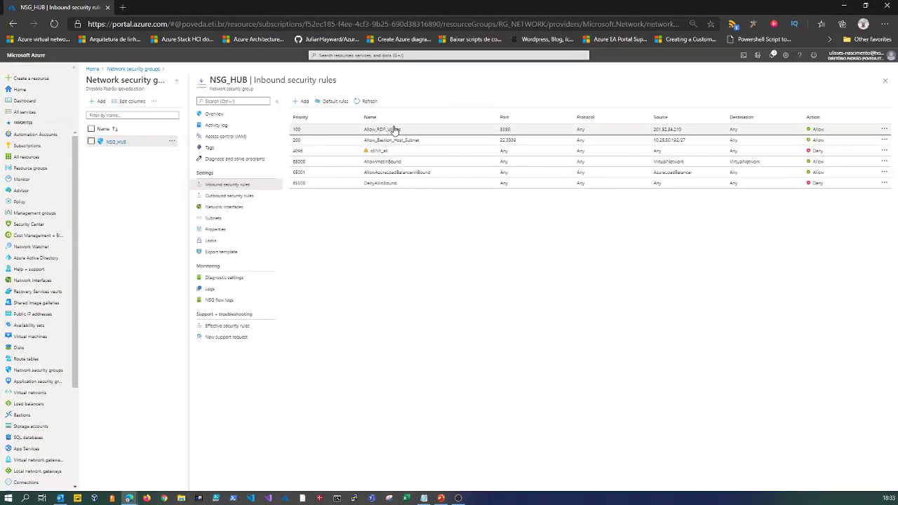
Set Allow_Bastion_Host_Subnet's destination to ASG_VM_BASTION_ALLOW, save it, and open Virtual machines.
{"action": "left_click", "coordinate": [410, 141]}
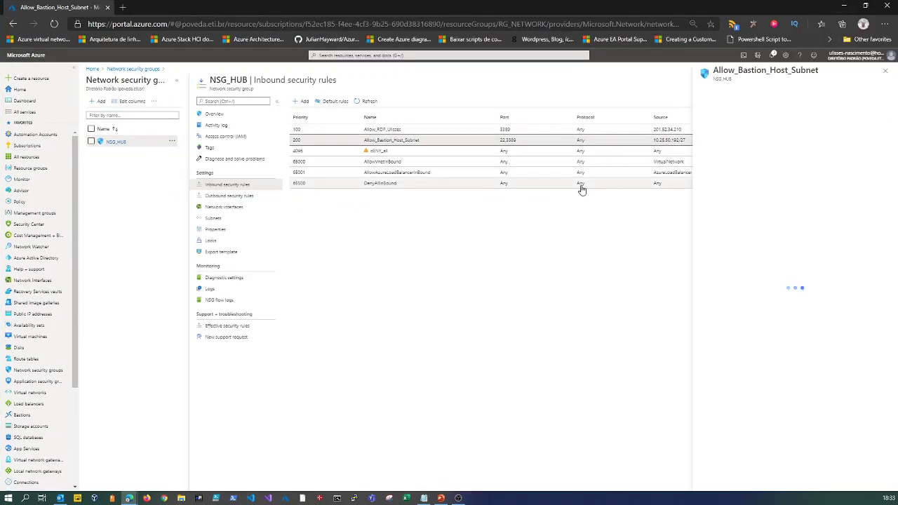
{"action": "left_click", "coordinate": [714, 159]}
{"action": "key", "text": "Tab"}
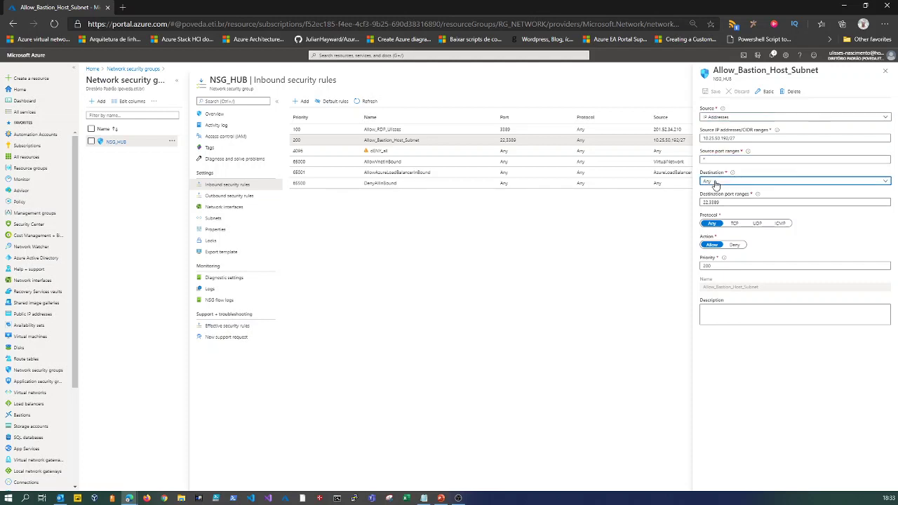
{"action": "key", "text": "space"}
{"action": "key", "text": "Down"}
{"action": "key", "text": "Down"}
{"action": "key", "text": "Down"}
{"action": "key", "text": "Return"}
{"action": "key", "text": "Tab"}
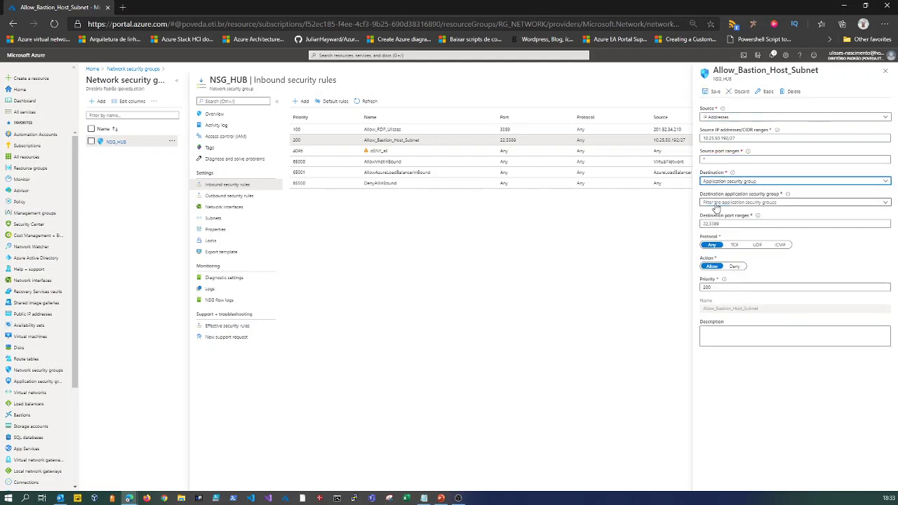
{"action": "left_click", "coordinate": [719, 202]}
{"action": "left_click", "coordinate": [718, 261]}
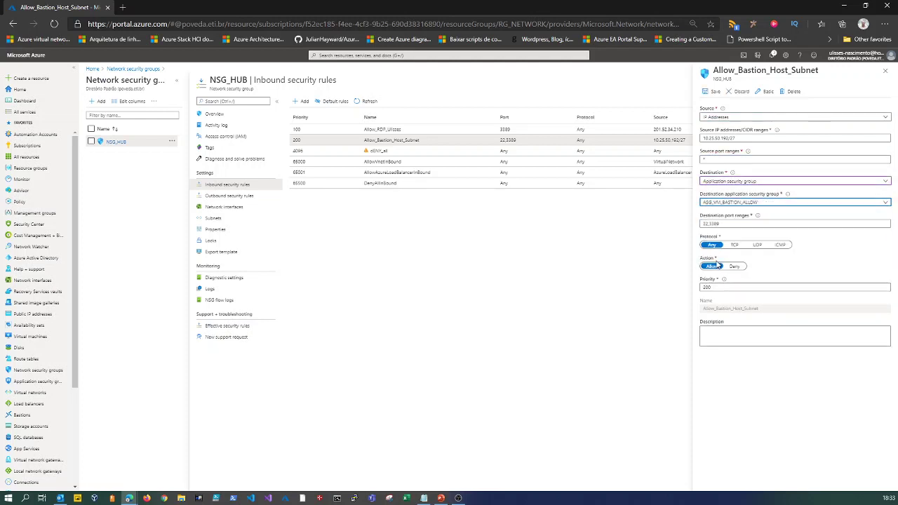
{"action": "left_click", "coordinate": [710, 92]}
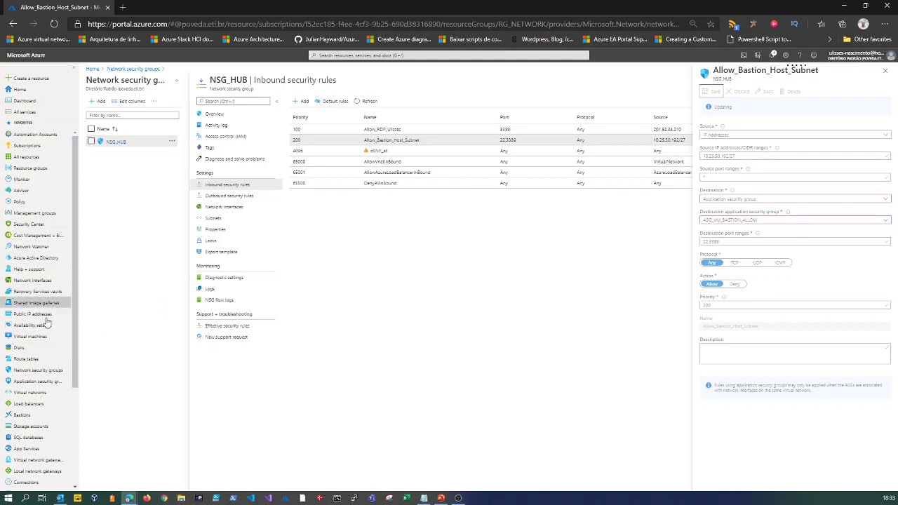
{"action": "left_click_drag", "start_coordinate": [31, 337], "coordinate": [144, 349]}
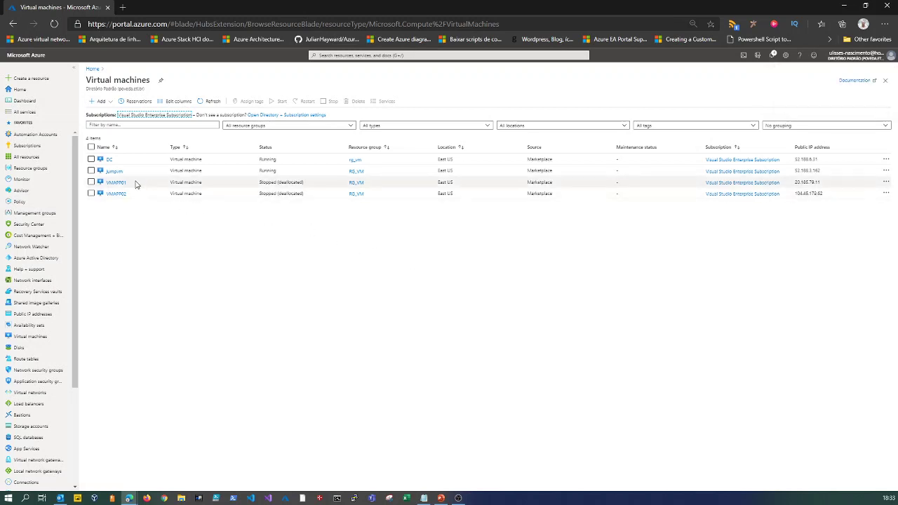
Assign ASG_VM_BASTION_ALLOW to the DC's network interface dc963 and save.
{"action": "left_click", "coordinate": [110, 163]}
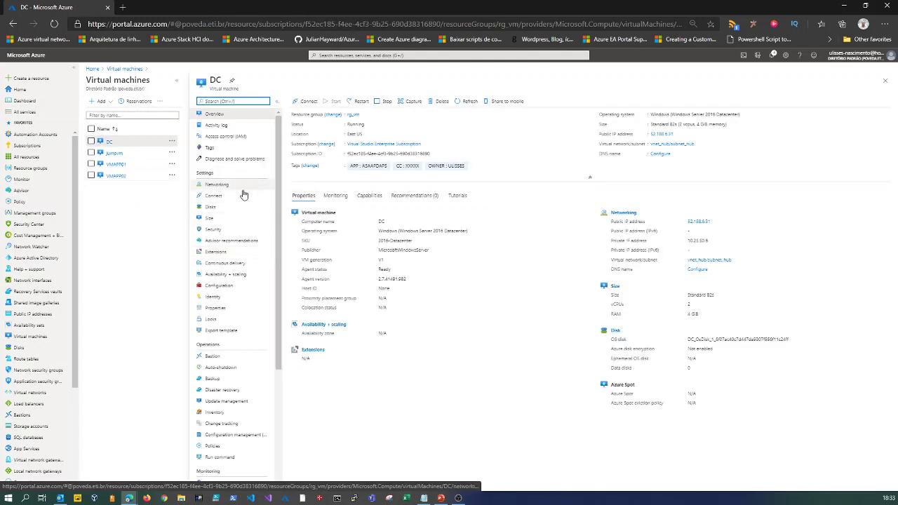
{"action": "left_click", "coordinate": [229, 188]}
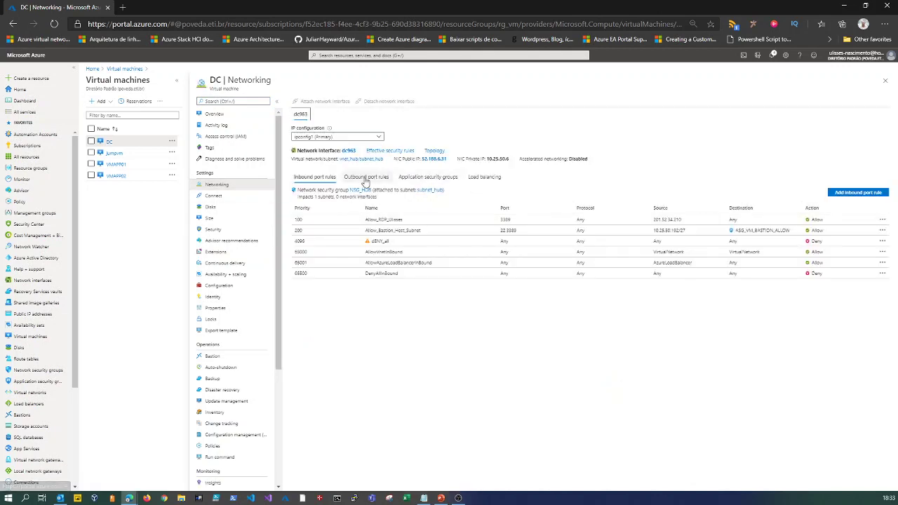
{"action": "left_click", "coordinate": [450, 179]}
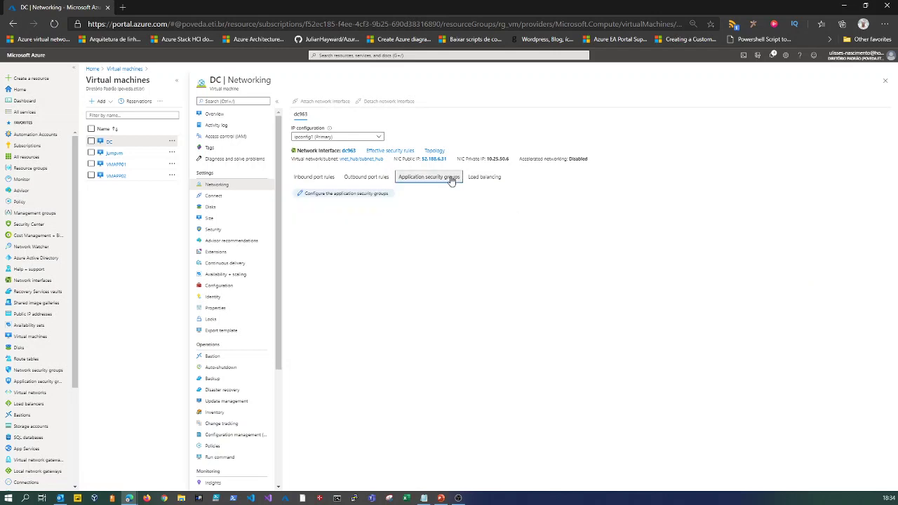
{"action": "left_click", "coordinate": [311, 195]}
{"action": "left_click", "coordinate": [743, 159]}
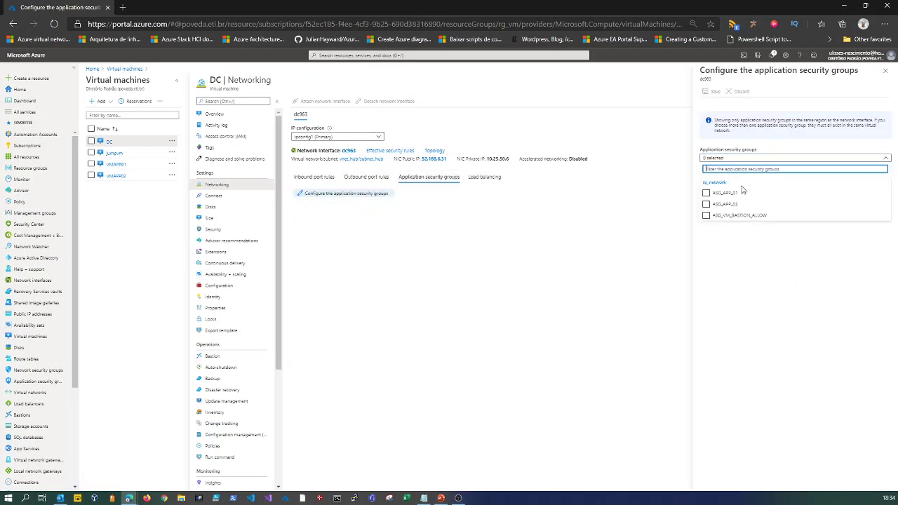
{"action": "left_click", "coordinate": [725, 216]}
{"action": "left_click", "coordinate": [754, 299]}
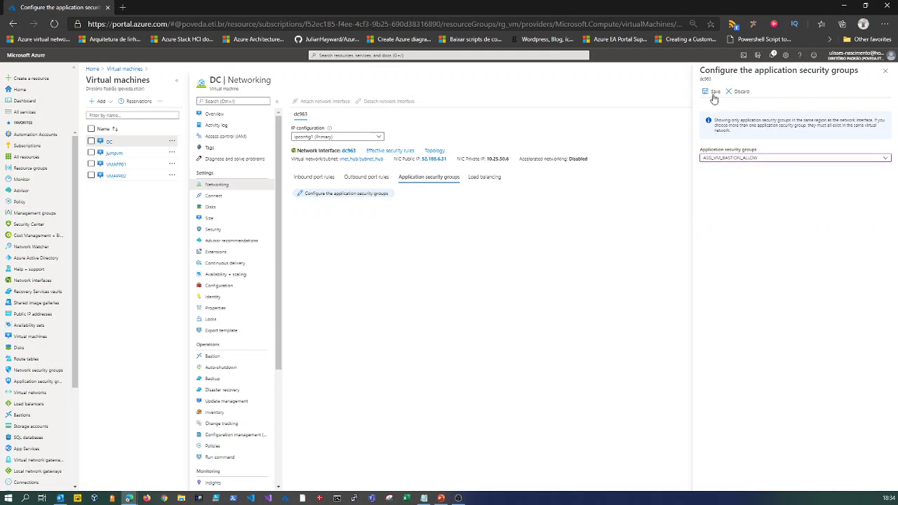
{"action": "left_click", "coordinate": [709, 94]}
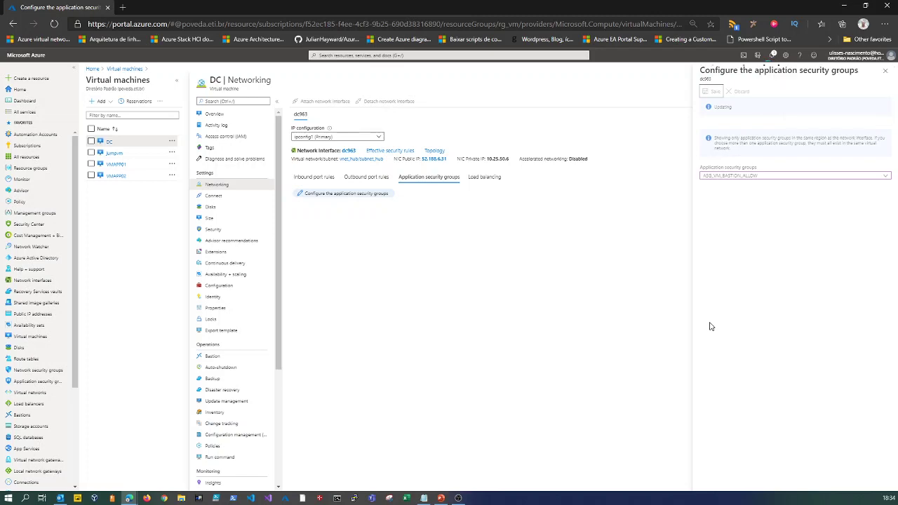
{"action": "double_click", "coordinate": [386, 4]}
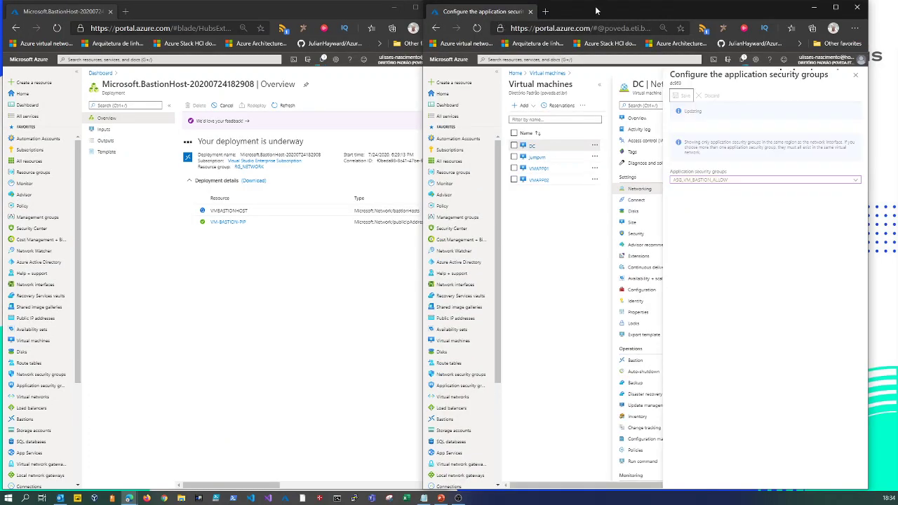
Maximize the DC networking window and show dc963's inbound port rules.
{"action": "left_click_drag", "start_coordinate": [598, 9], "coordinate": [501, 8]}
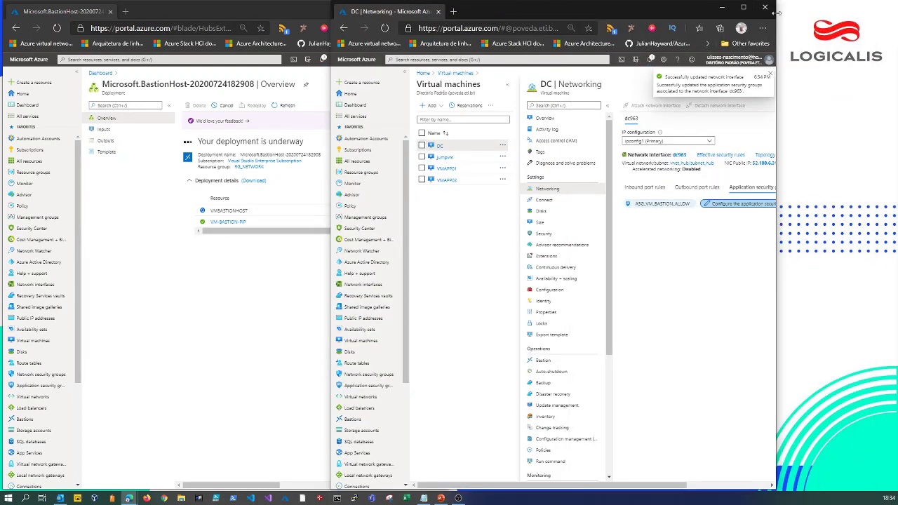
{"action": "left_click", "coordinate": [743, 7]}
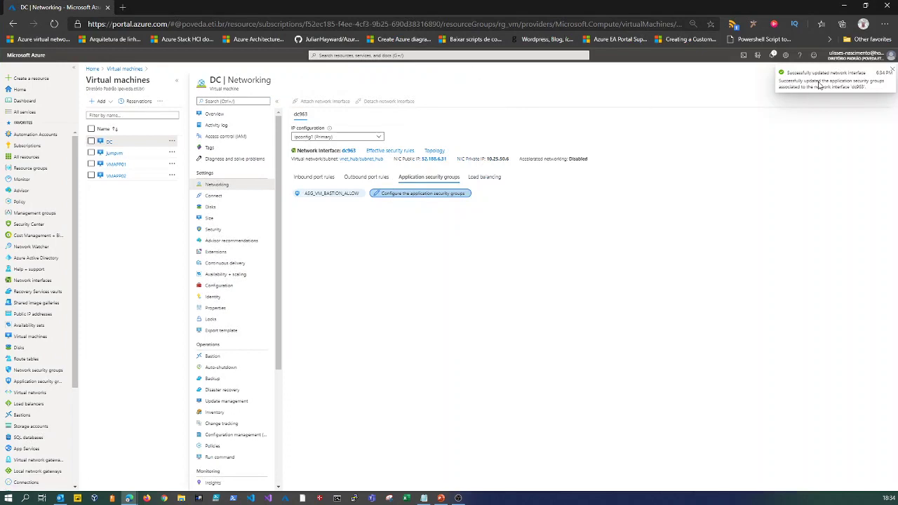
{"action": "left_click", "coordinate": [322, 178]}
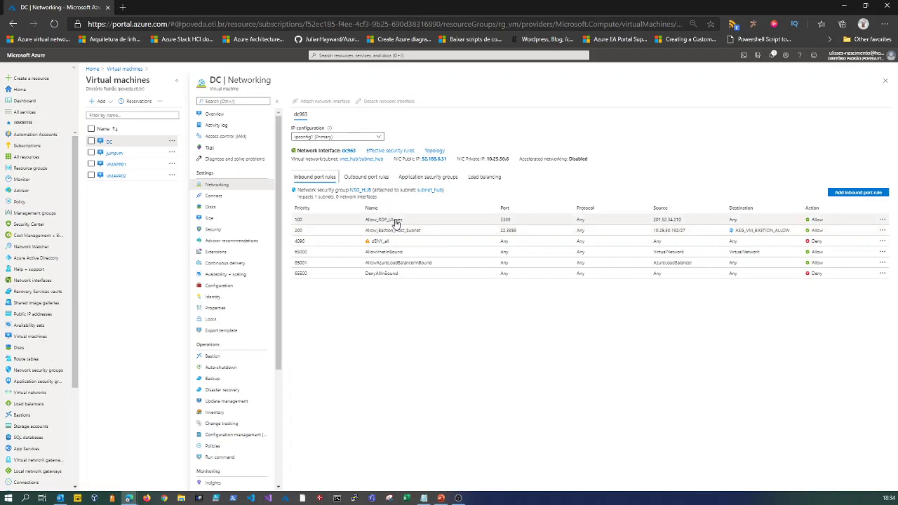
Delete the priority 100 Allow_RDP_Ulisses rule and return to the Bastion deployment window.
{"action": "left_click", "coordinate": [883, 220]}
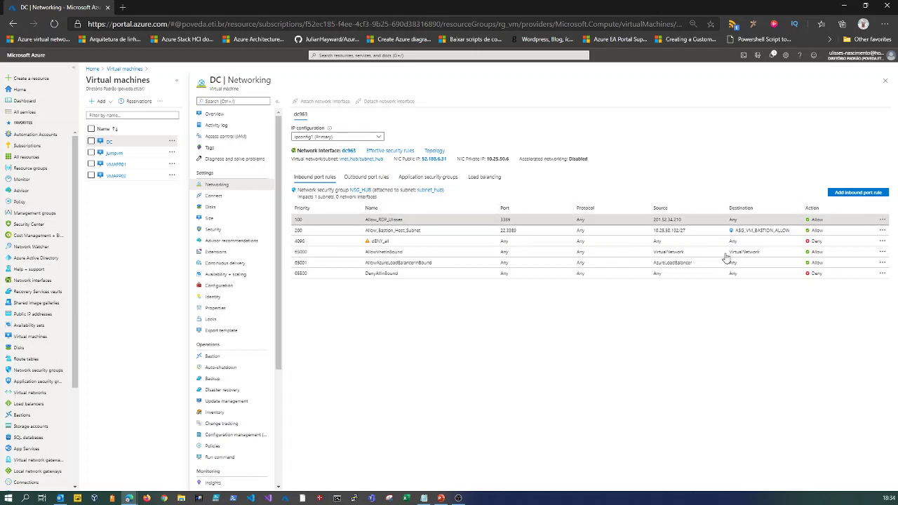
{"action": "left_click", "coordinate": [818, 226]}
{"action": "left_click", "coordinate": [626, 209]}
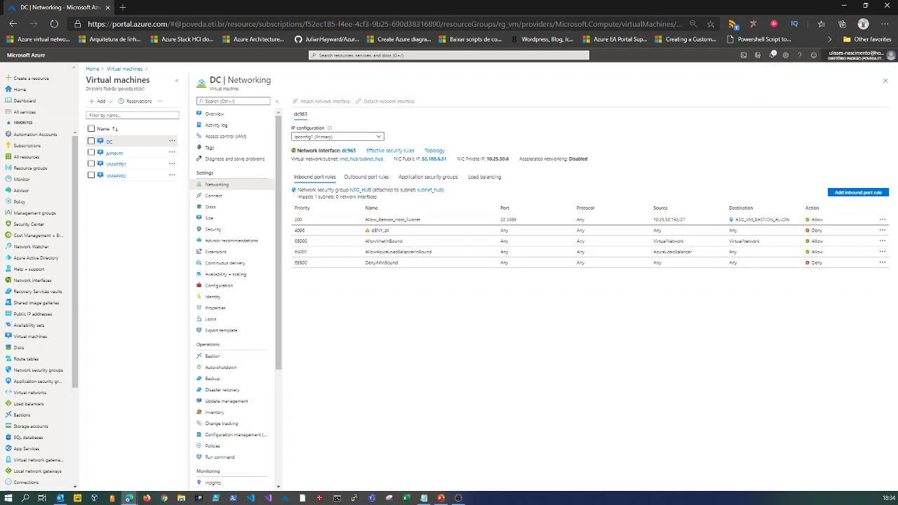
{"action": "double_click", "coordinate": [567, 3]}
{"action": "left_click", "coordinate": [247, 283]}
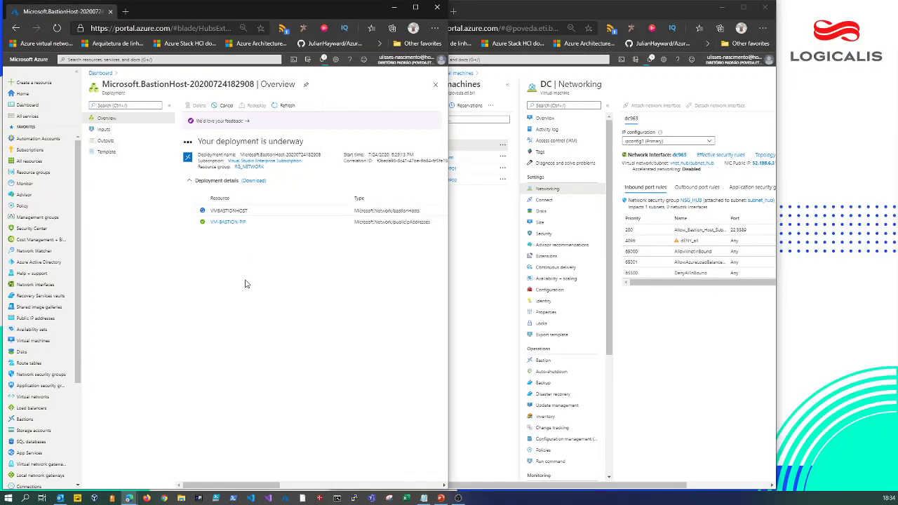
Refresh the Bastion deployment status and shift the DC window aside to monitor it.
{"action": "left_click", "coordinate": [285, 106]}
{"action": "left_click", "coordinate": [324, 59]}
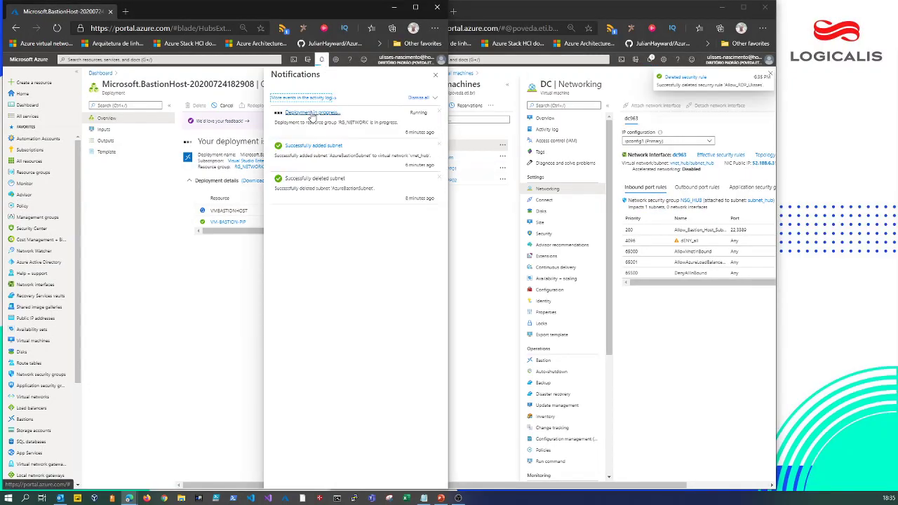
{"action": "left_click", "coordinate": [311, 115]}
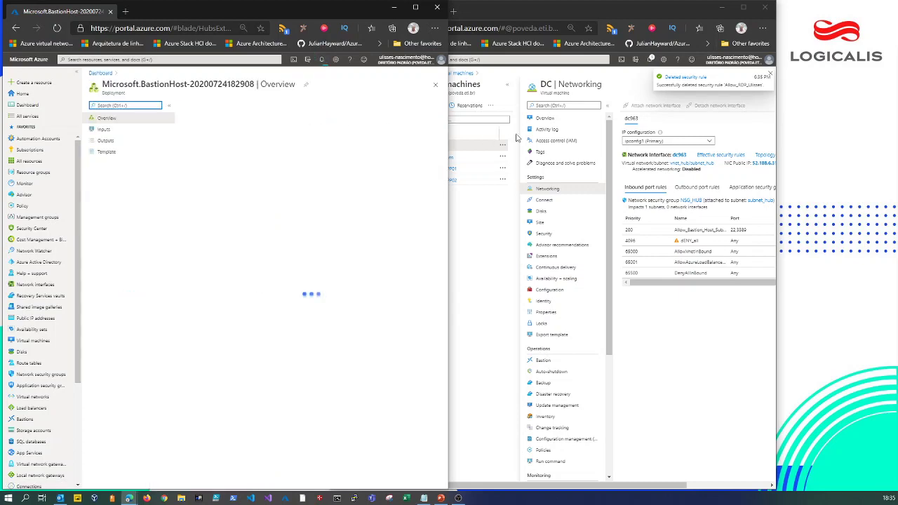
{"action": "left_click", "coordinate": [665, 11]}
{"action": "left_click_drag", "start_coordinate": [666, 11], "coordinate": [756, 14]}
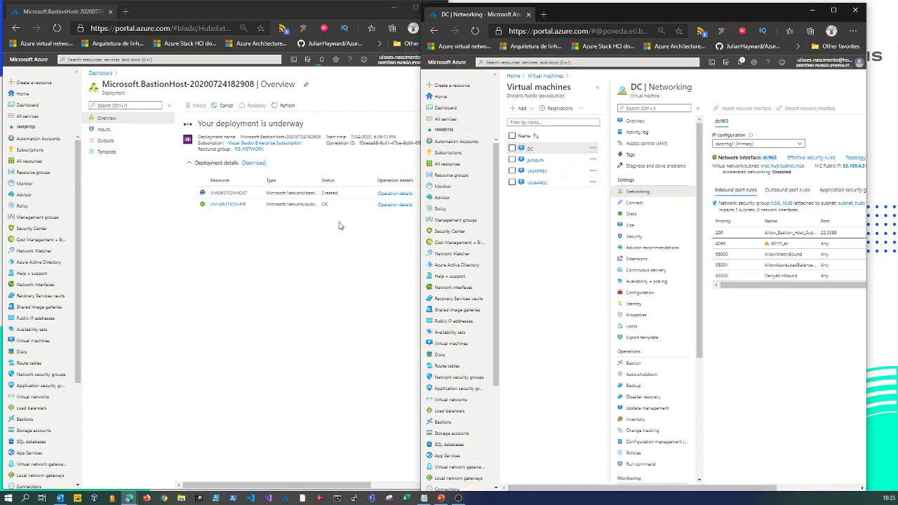
Check VMBASTIONHOST's operation details and empty Sessions list, then maximize the DC networking window.
{"action": "left_click", "coordinate": [397, 205]}
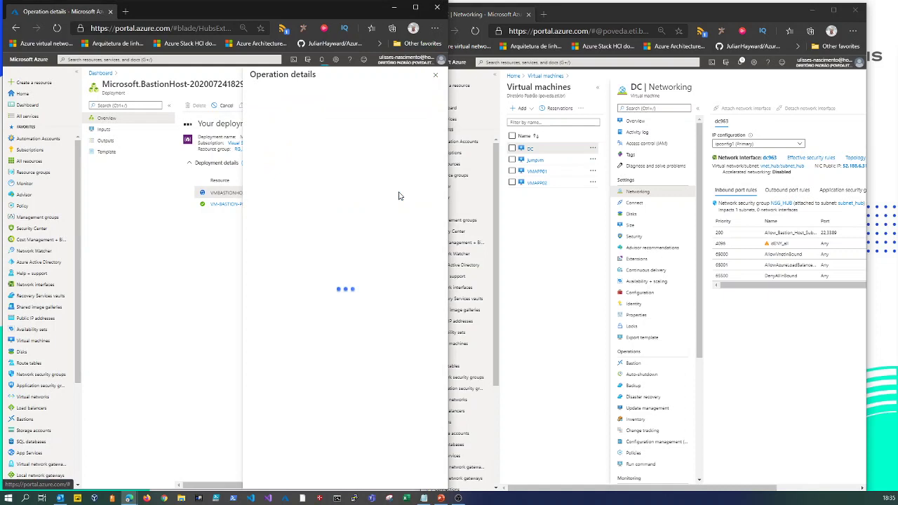
{"action": "left_click", "coordinate": [435, 75]}
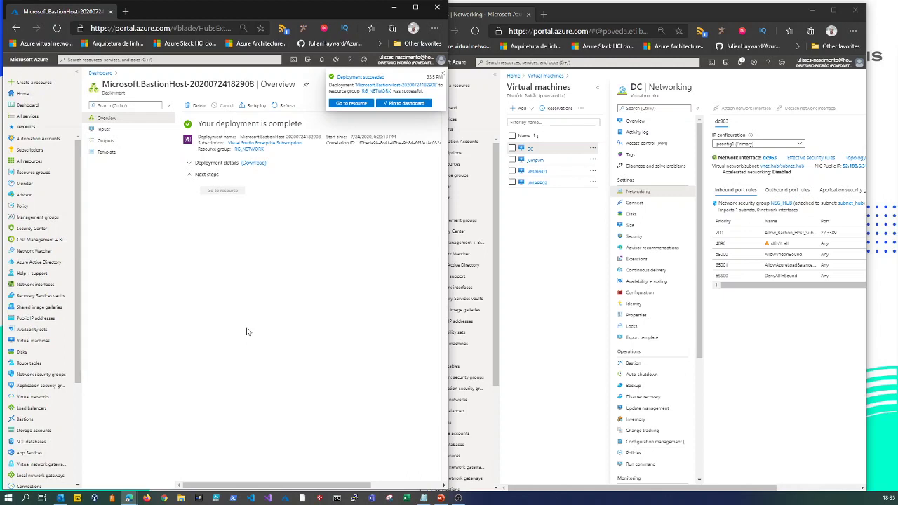
{"action": "left_click", "coordinate": [351, 104]}
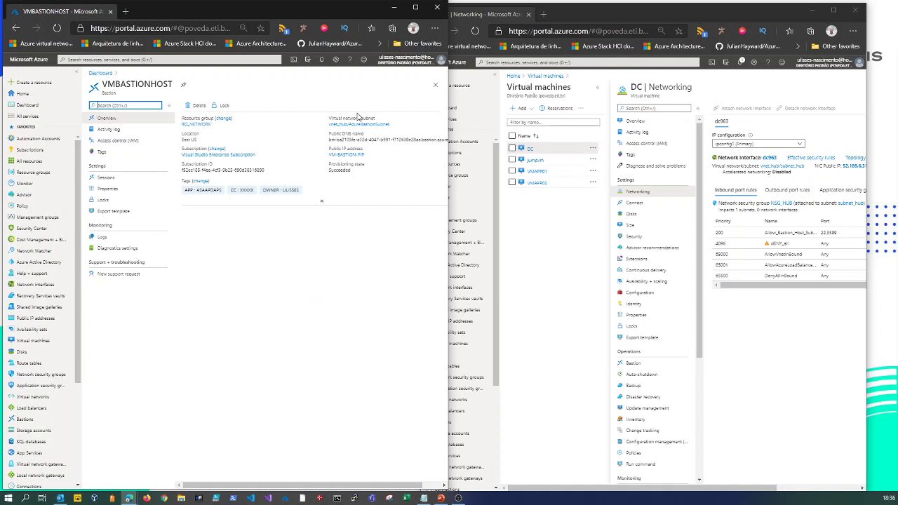
{"action": "left_click", "coordinate": [124, 184]}
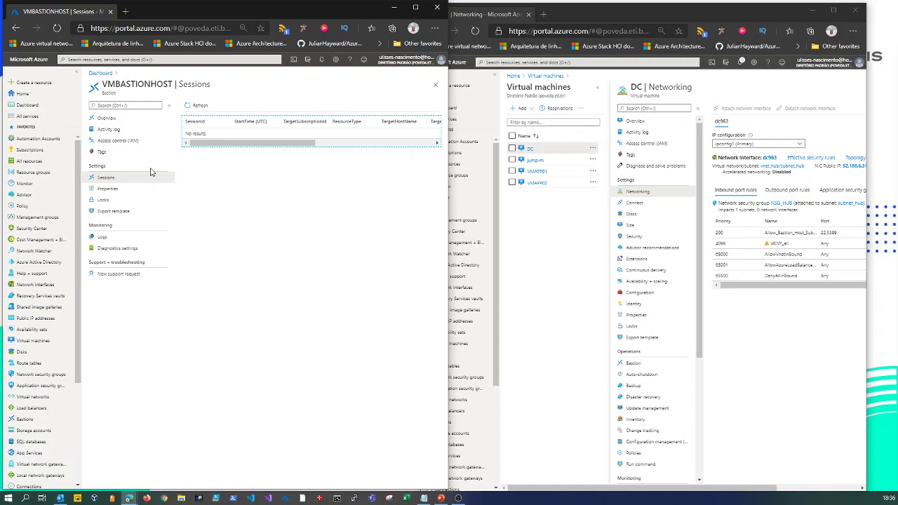
{"action": "left_click", "coordinate": [623, 10]}
{"action": "double_click", "coordinate": [623, 14]}
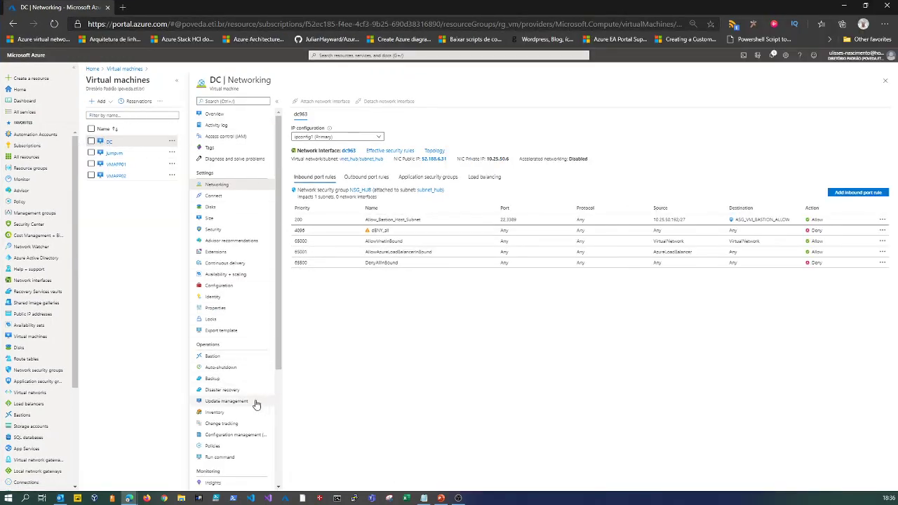
Connect to the DC through Bastion using the admin username and password.
{"action": "left_click", "coordinate": [211, 357]}
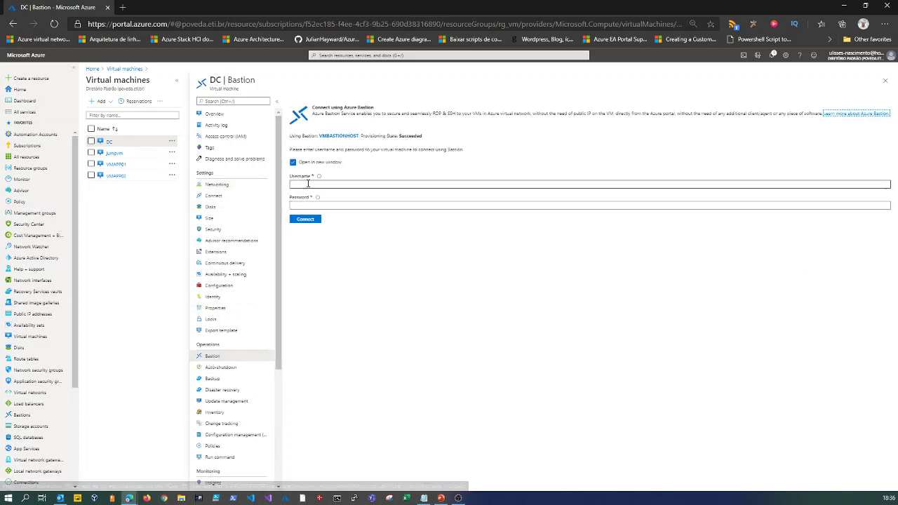
{"action": "left_click", "coordinate": [309, 182]}
{"action": "key", "text": "Escape"}
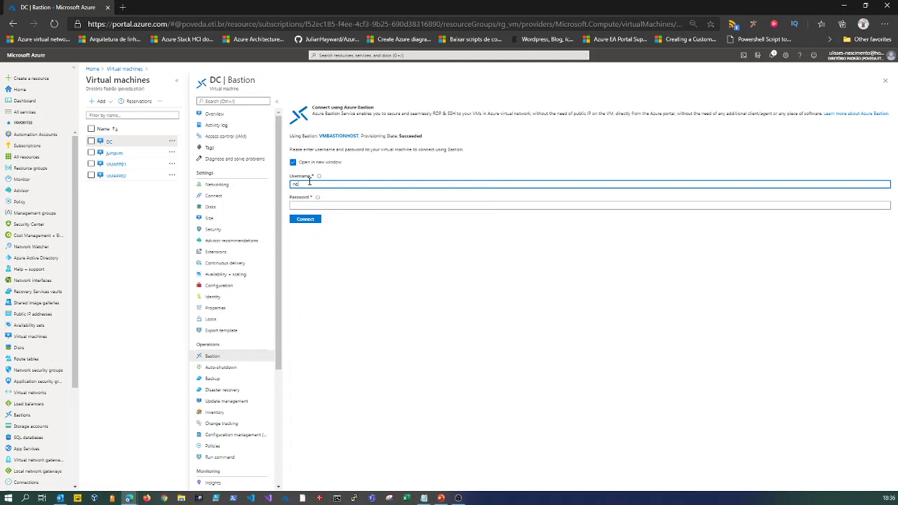
{"action": "type", "text": "netros"}
{"action": "key", "text": "Tab"}
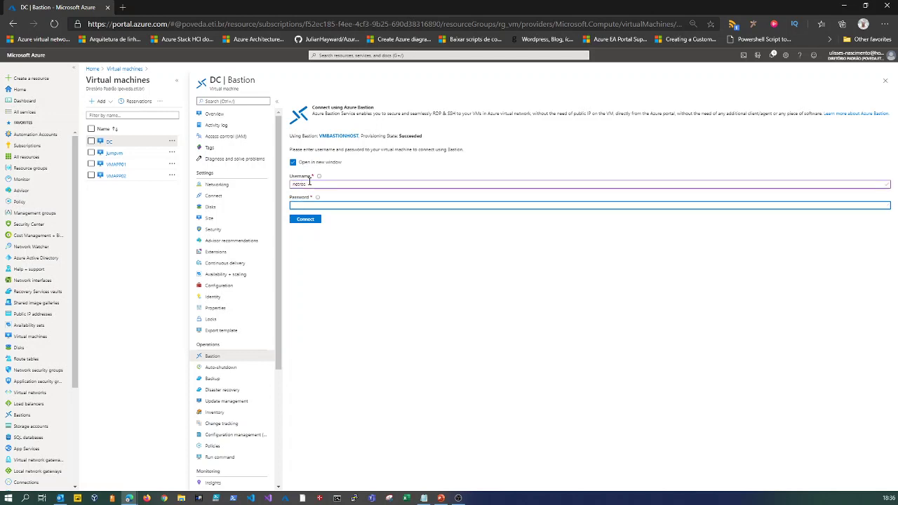
{"action": "type", "text": "P"}
{"action": "key", "text": "Return"}
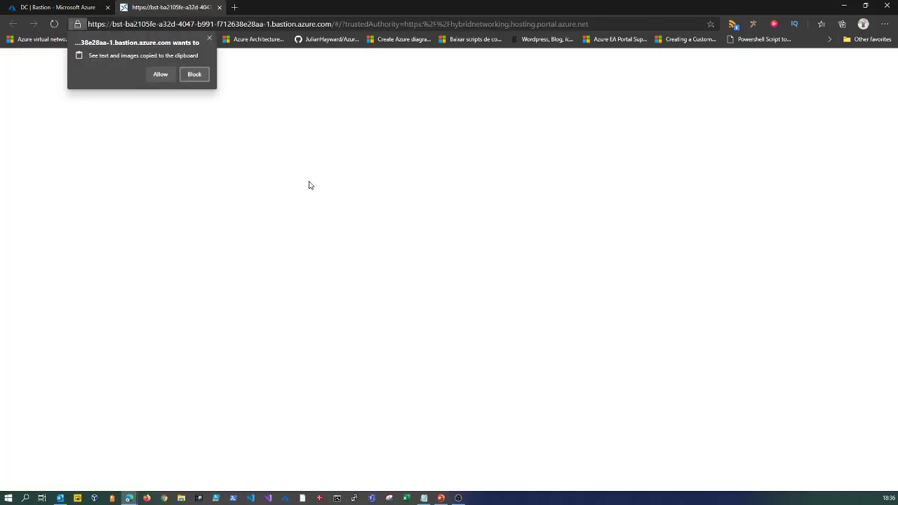
Allow clipboard access, place the DC session in a smaller window, and switch to PowerPoint.
{"action": "left_click", "coordinate": [160, 75]}
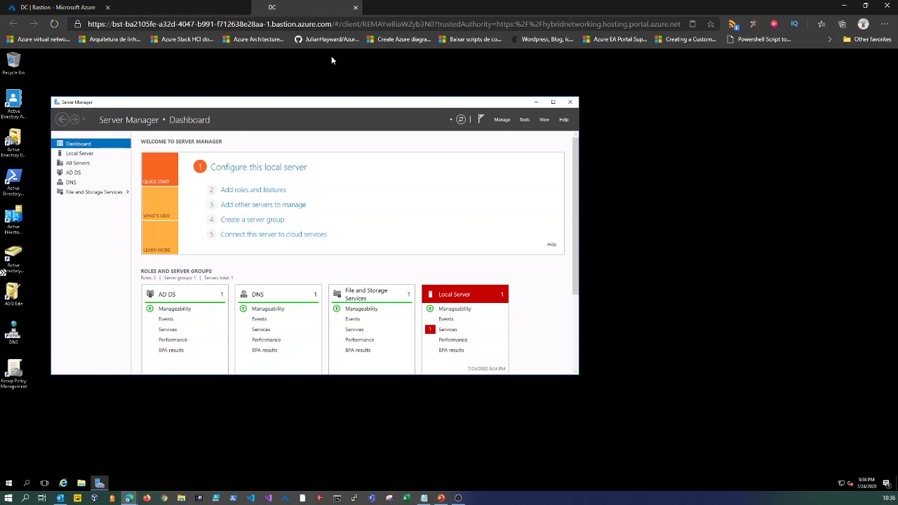
{"action": "left_click_drag", "start_coordinate": [309, 7], "coordinate": [430, 51]}
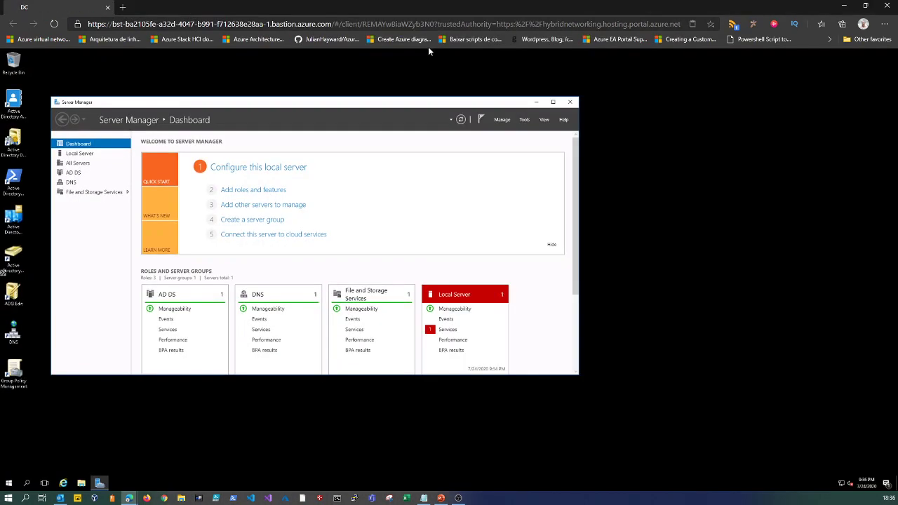
{"action": "key", "text": "super+Down"}
{"action": "left_click_drag", "start_coordinate": [483, 43], "coordinate": [584, 17]}
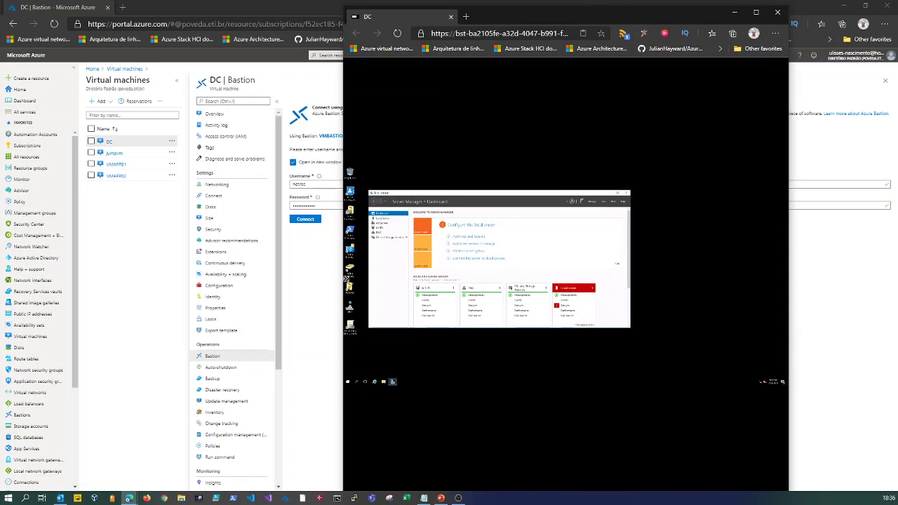
{"action": "key", "text": "alt+Tab"}
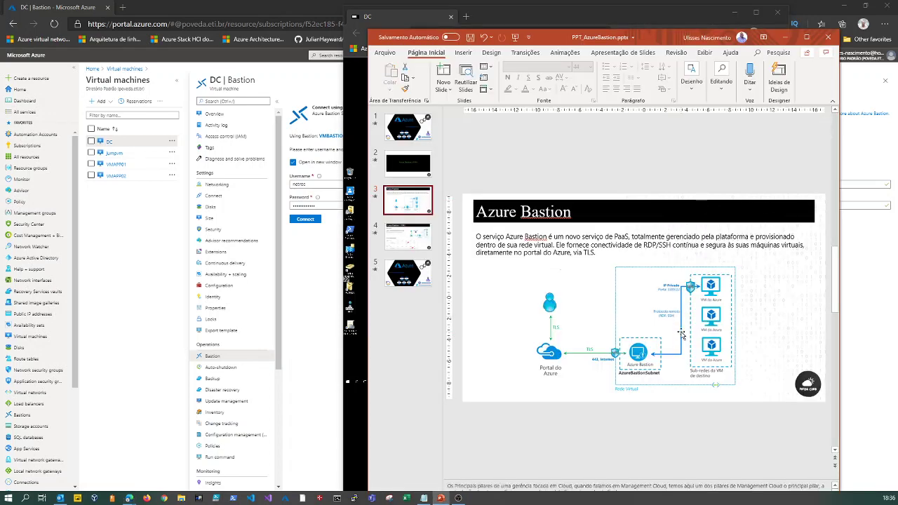
Scroll through slide 4 and select the Azure Bastion architecture diagram.
{"action": "scroll", "coordinate": [681, 335], "scroll_direction": "down", "scroll_amount": 3}
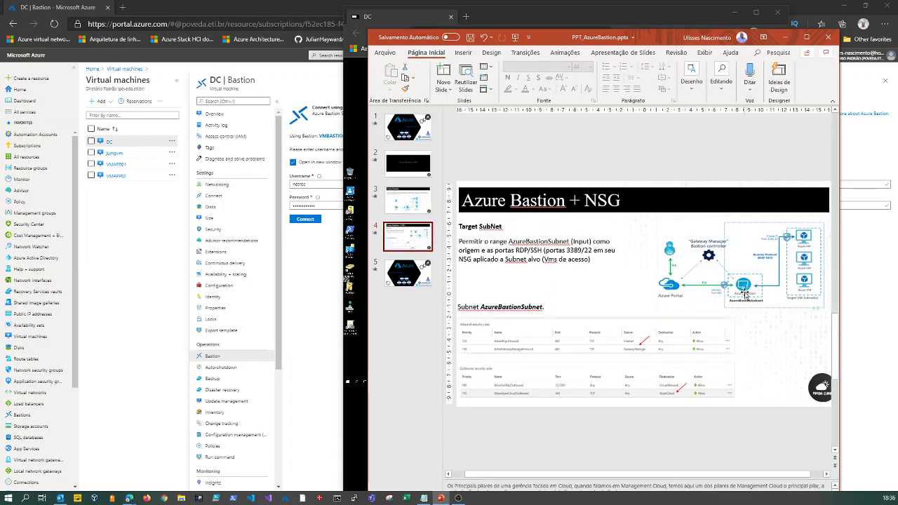
{"action": "scroll", "coordinate": [746, 293], "scroll_direction": "up", "scroll_amount": 4}
{"action": "left_click", "coordinate": [699, 290]}
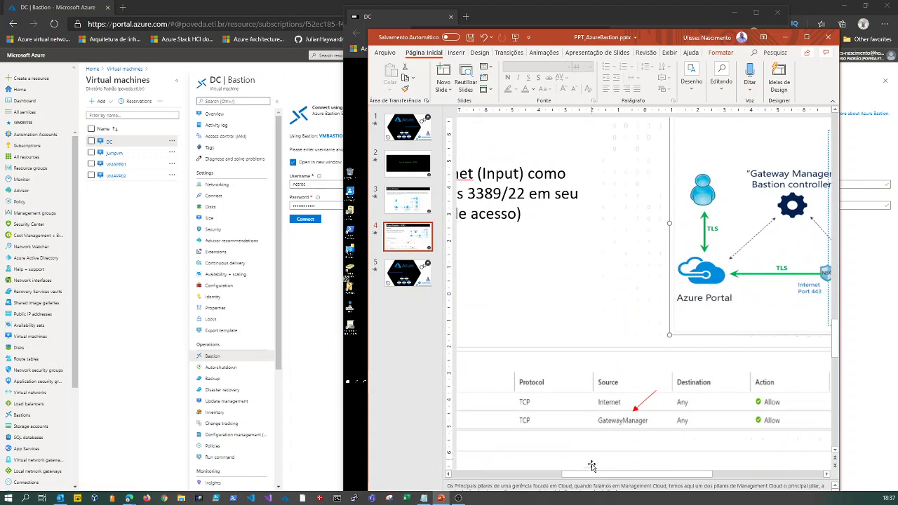
{"action": "left_click_drag", "start_coordinate": [595, 474], "coordinate": [696, 475]}
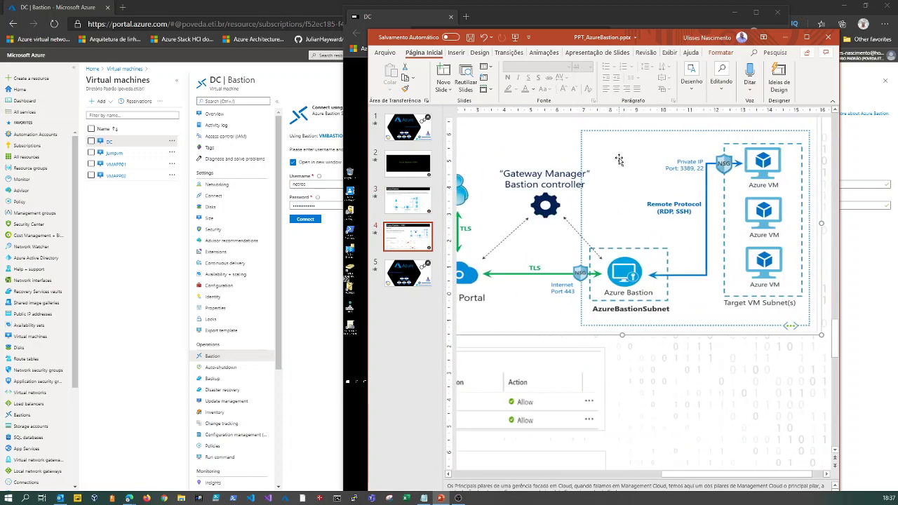
Check the presentation's file name and location, maximize PowerPoint, then minimize it.
{"action": "left_click", "coordinate": [597, 38]}
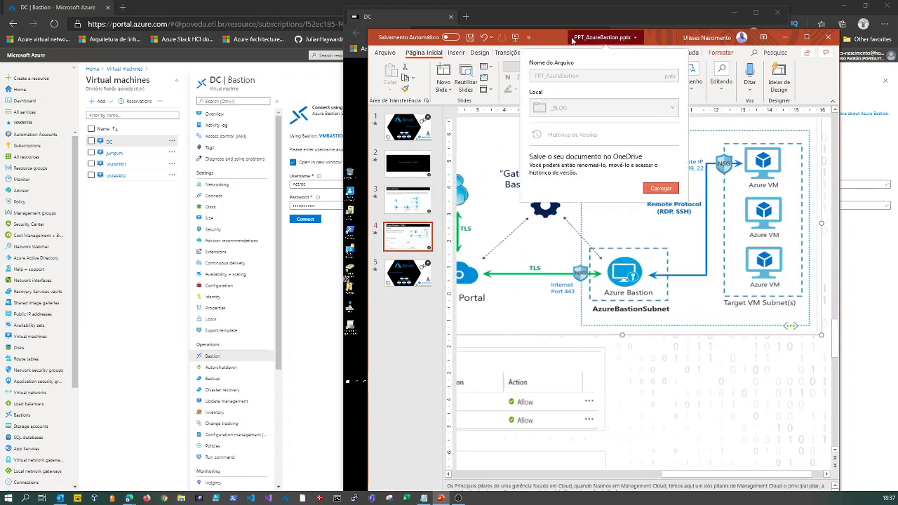
{"action": "double_click", "coordinate": [667, 42]}
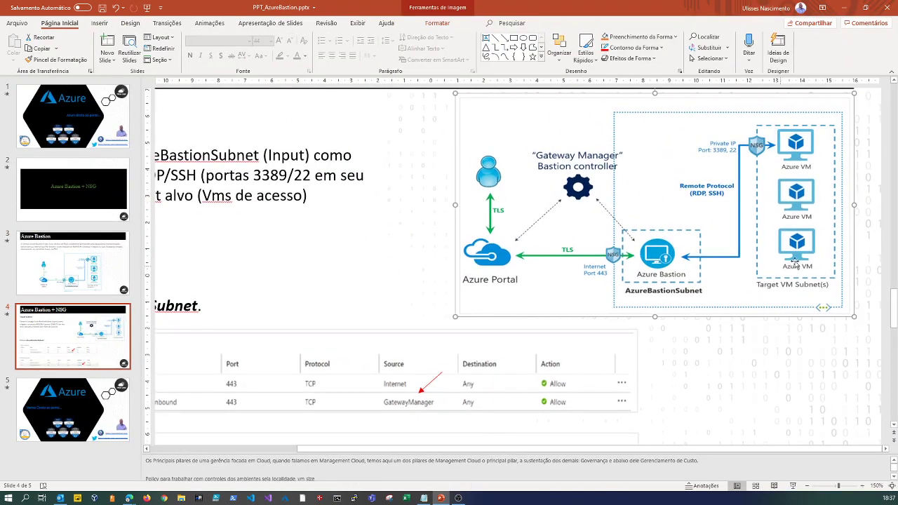
{"action": "left_click", "coordinate": [843, 9]}
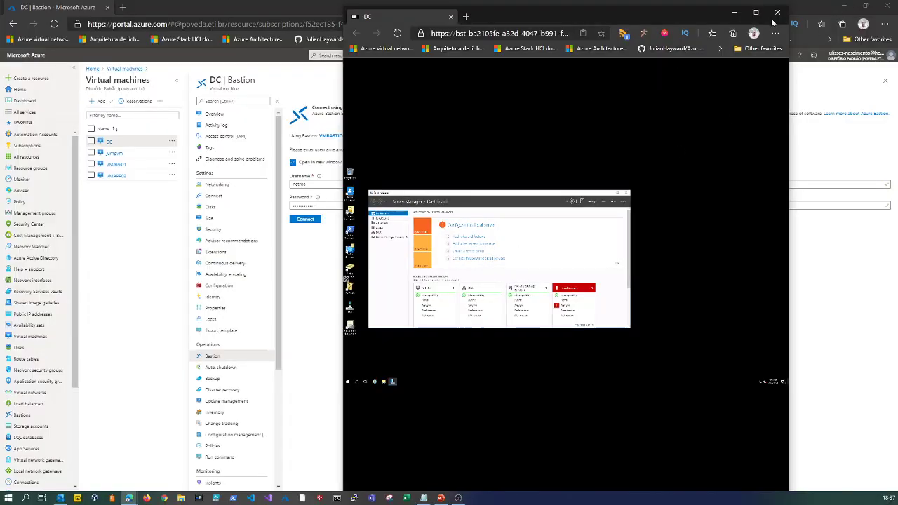
Sign out of the DC server via Start's Shut down or sign out menu and close the disconnected session.
{"action": "double_click", "coordinate": [722, 15]}
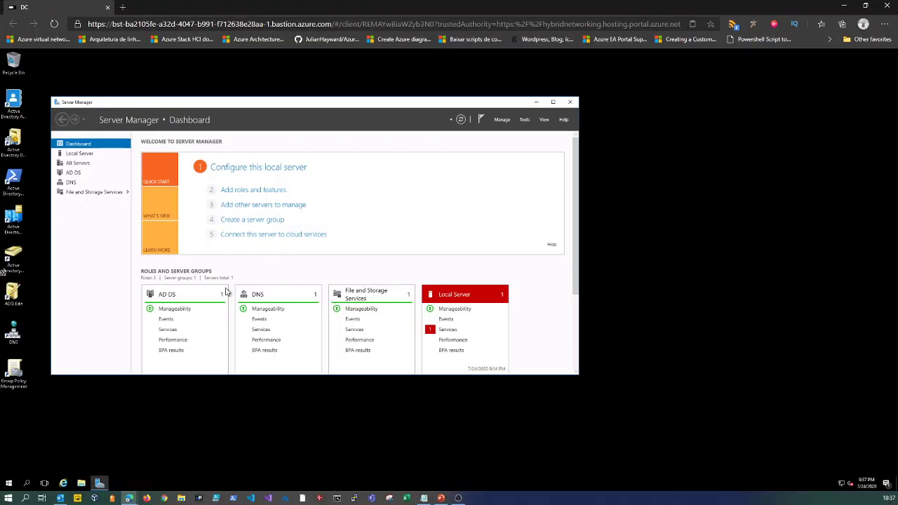
{"action": "right_click", "coordinate": [13, 485]}
{"action": "mouse_move", "coordinate": [69, 460]}
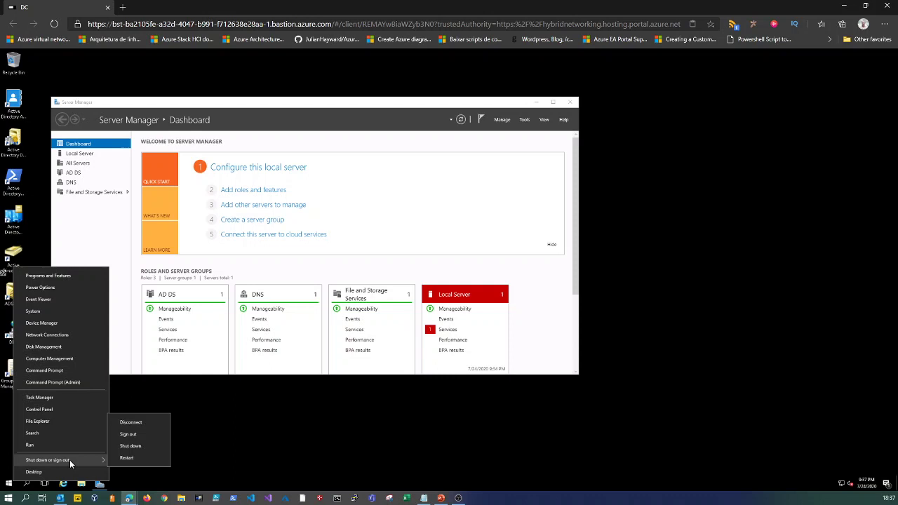
{"action": "left_click", "coordinate": [145, 434]}
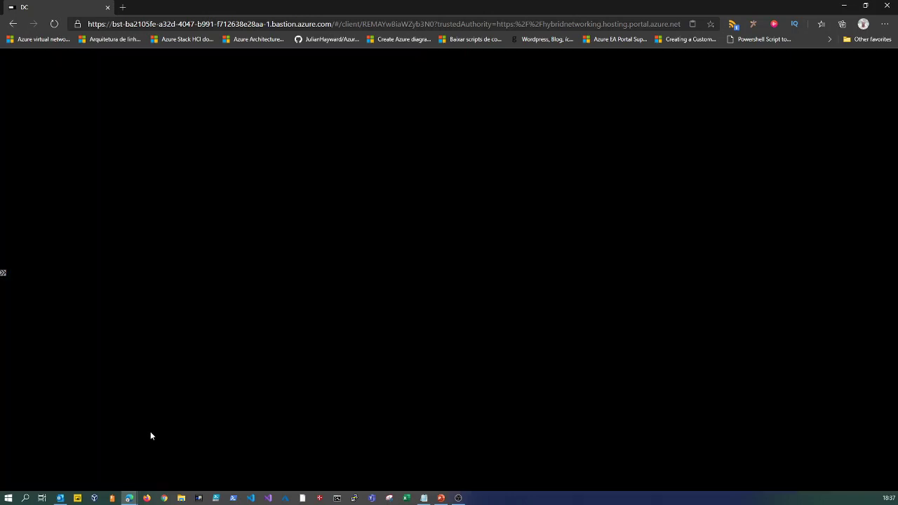
{"action": "left_click", "coordinate": [449, 283]}
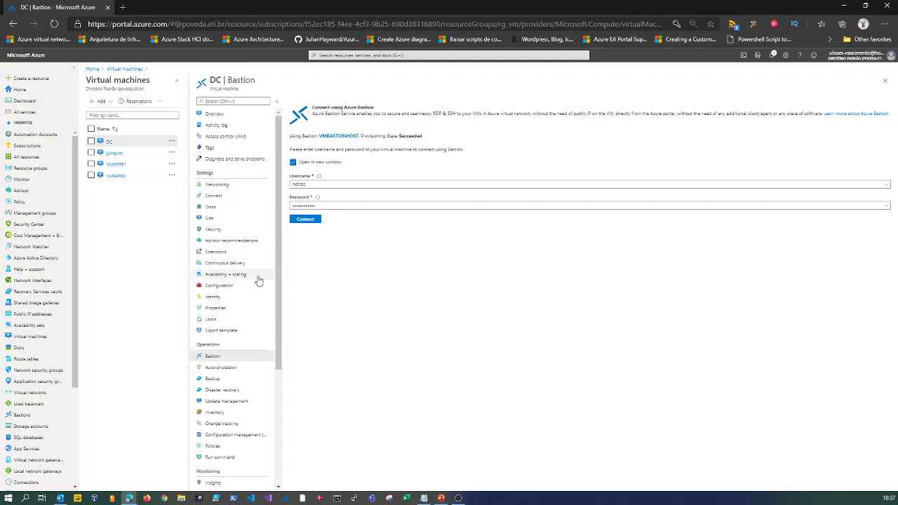
Close the DC blade and open the jumpvm virtual machine's Bastion page.
{"action": "left_click", "coordinate": [885, 80]}
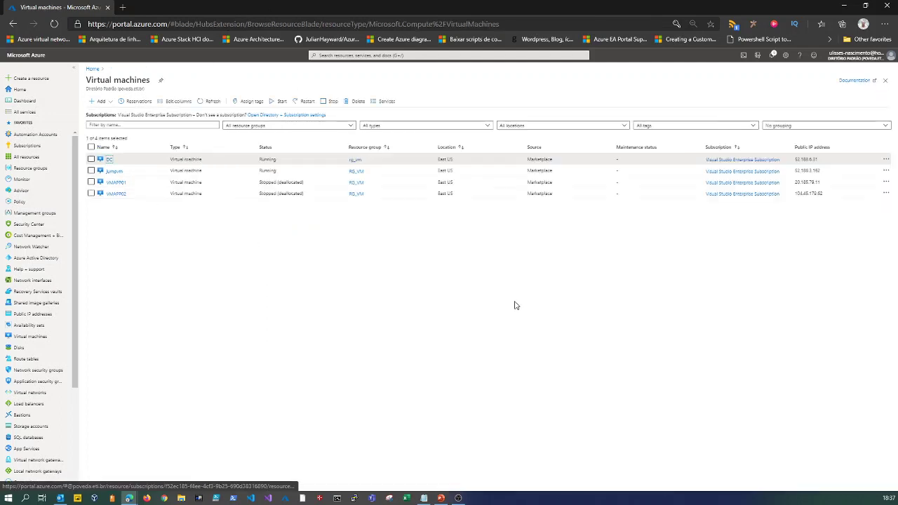
{"action": "left_click", "coordinate": [113, 172]}
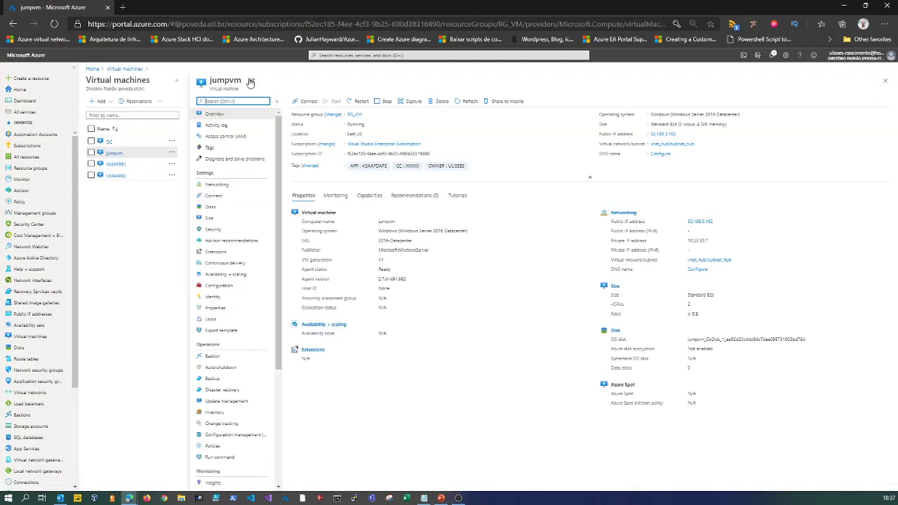
{"action": "left_click", "coordinate": [212, 356]}
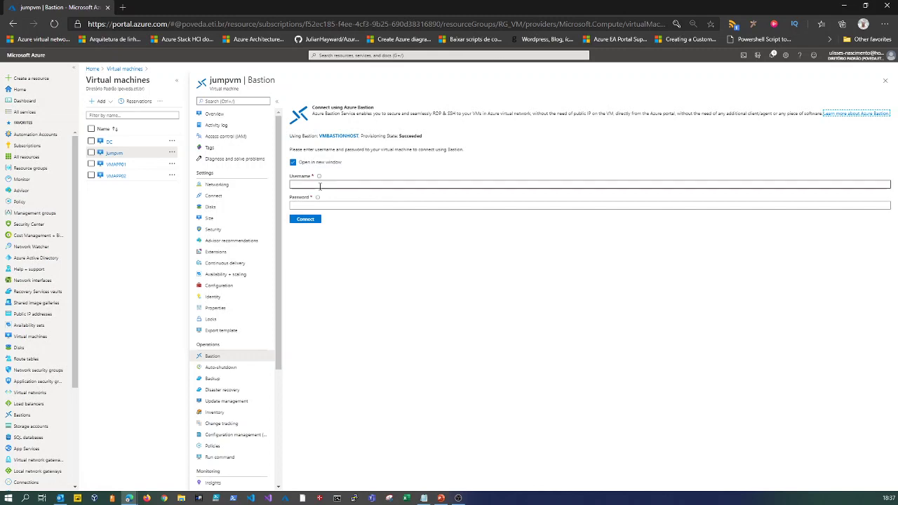
Enter jumpvm's administrator username and password and connect through Bastion.
{"action": "left_click", "coordinate": [320, 186]}
{"action": "type", "text": "ros"}
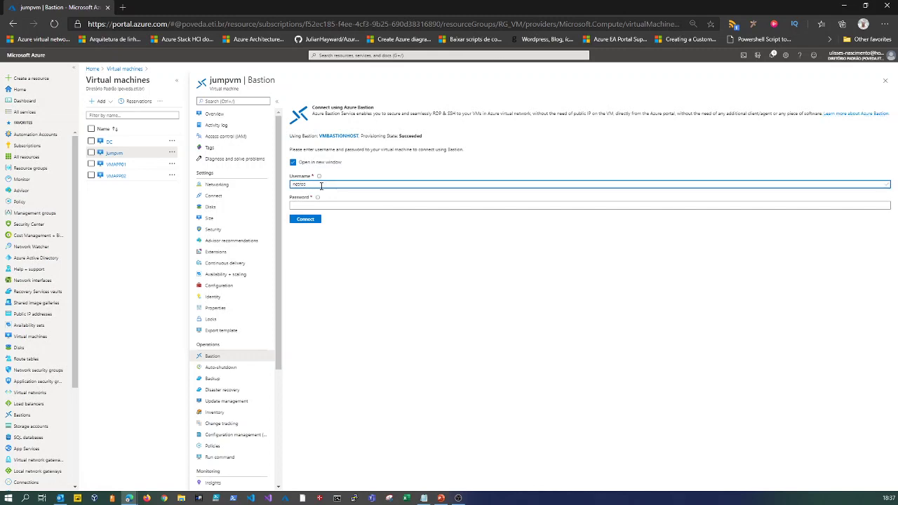
{"action": "key", "text": "Tab"}
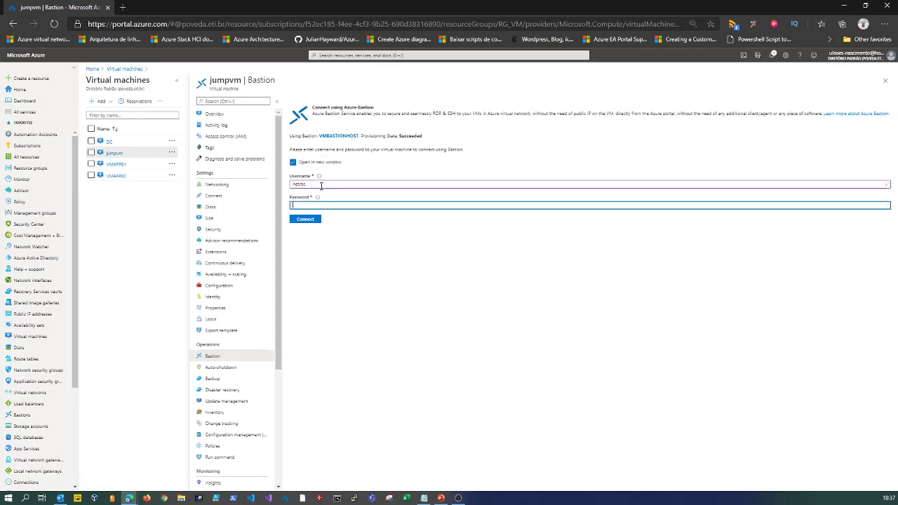
{"action": "type", "text": "********"}
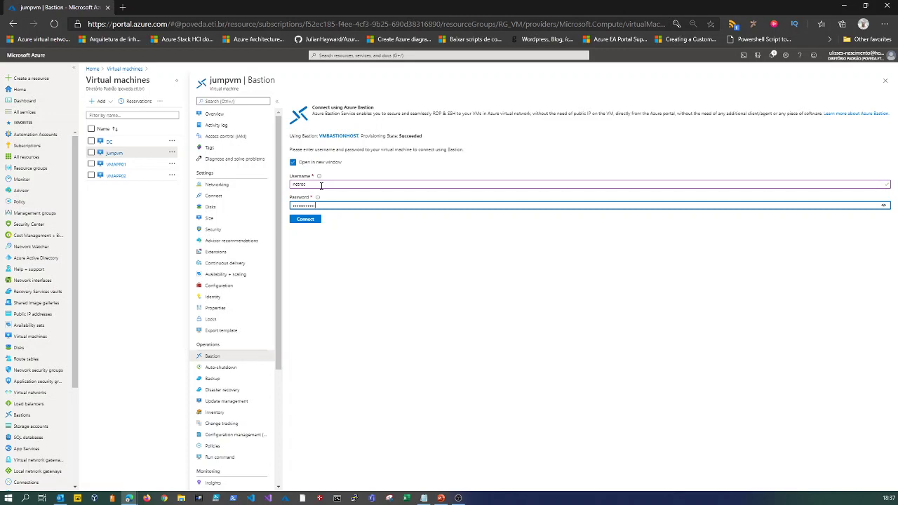
{"action": "key", "text": "Return"}
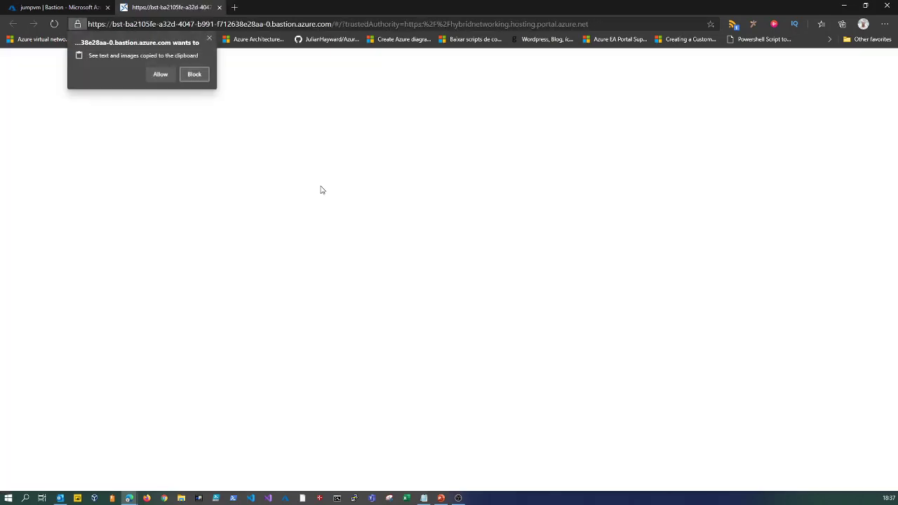
Allow clipboard access, detach the jumpvm session into its own resized window, then return to PowerPoint.
{"action": "left_click", "coordinate": [161, 75]}
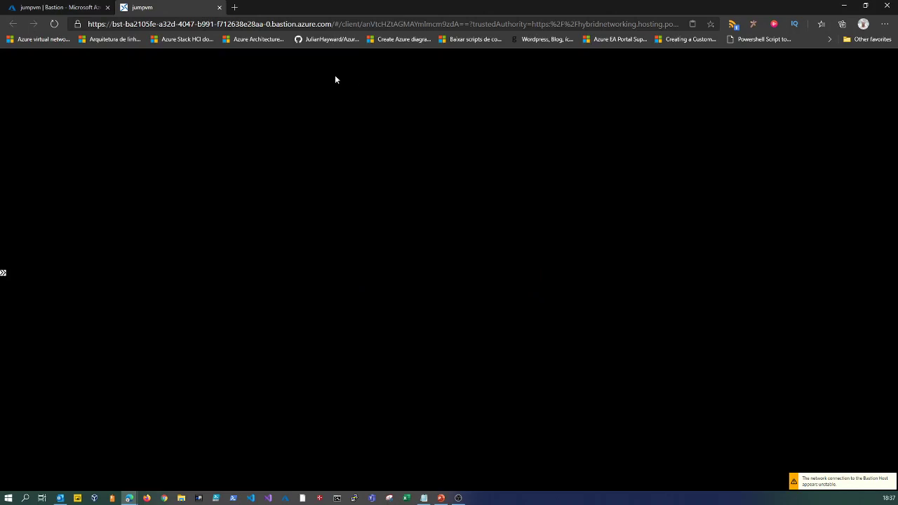
{"action": "left_click_drag", "start_coordinate": [175, 5], "coordinate": [421, 57]}
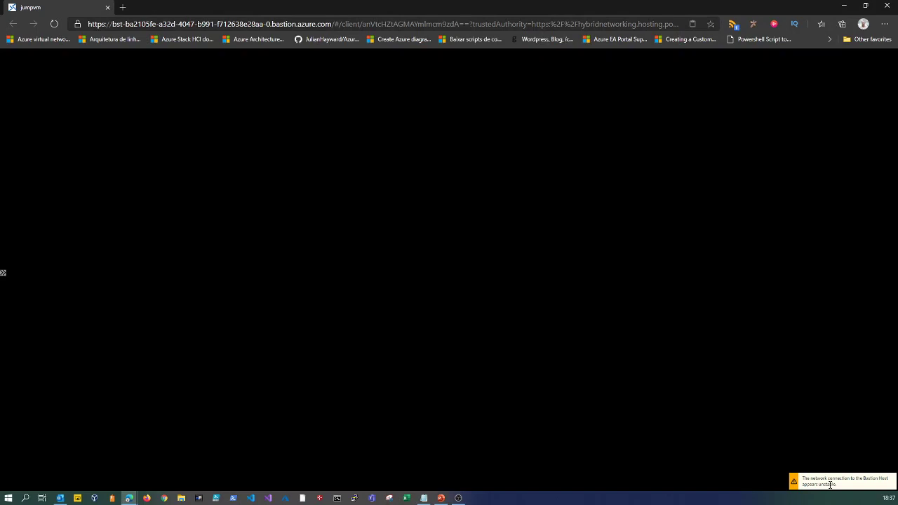
{"action": "double_click", "coordinate": [271, 4]}
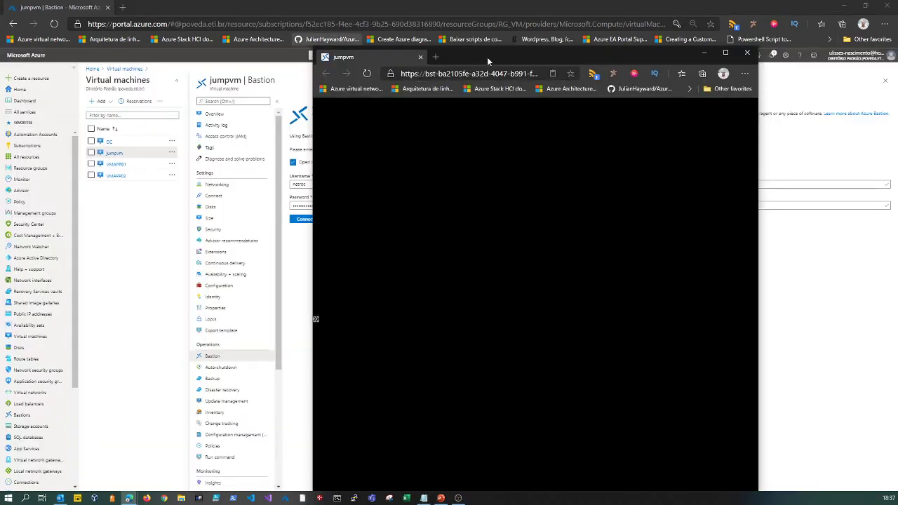
{"action": "left_click_drag", "start_coordinate": [487, 60], "coordinate": [532, 29]}
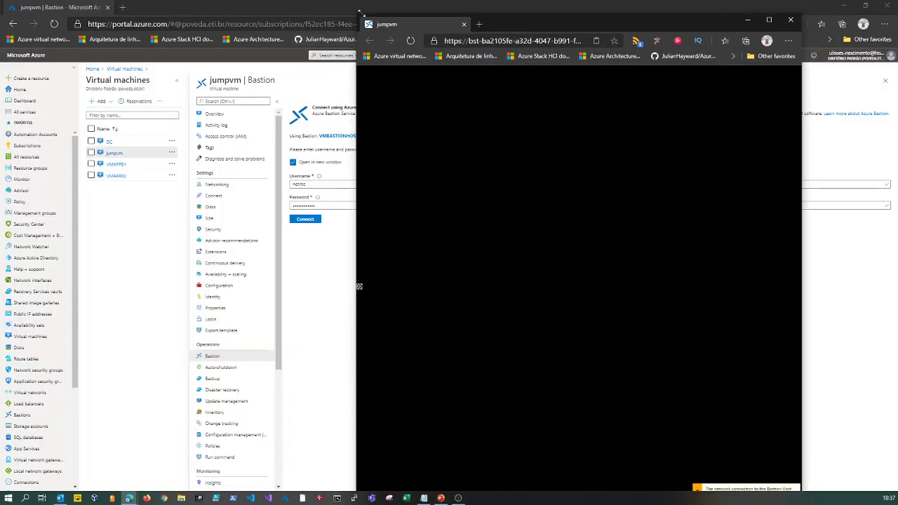
{"action": "left_click_drag", "start_coordinate": [360, 13], "coordinate": [349, 114]}
{"action": "left_click_drag", "start_coordinate": [546, 125], "coordinate": [514, 51]}
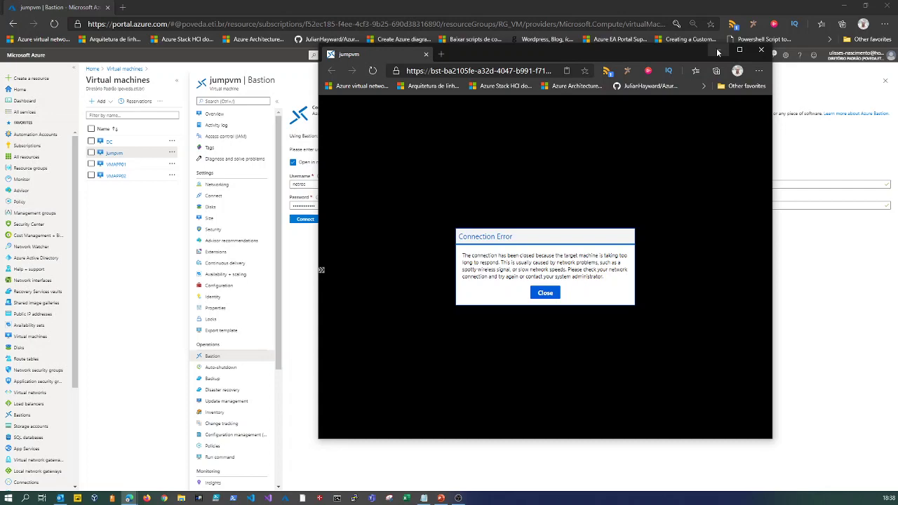
{"action": "key", "text": "alt+Tab"}
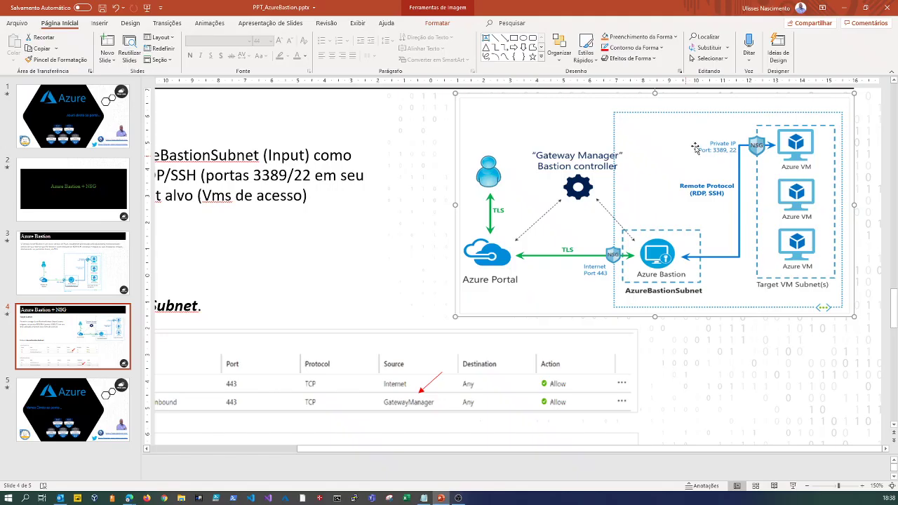